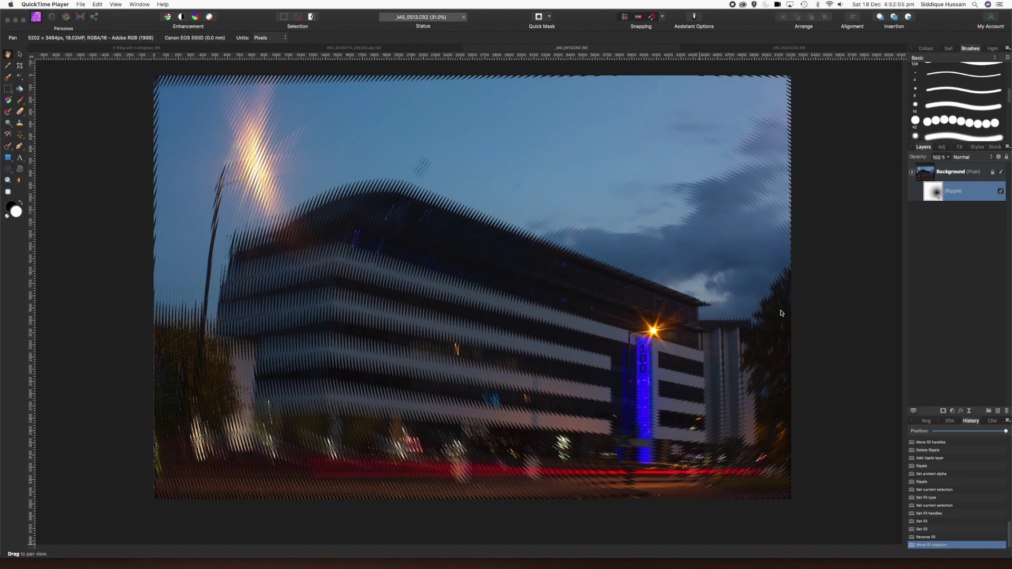
# Step: Rewind the History slider fully left to the original, undistorted night photo without the Ripple layer
pyautogui.moveTo(1006, 430); pyautogui.dragTo(881, 422)
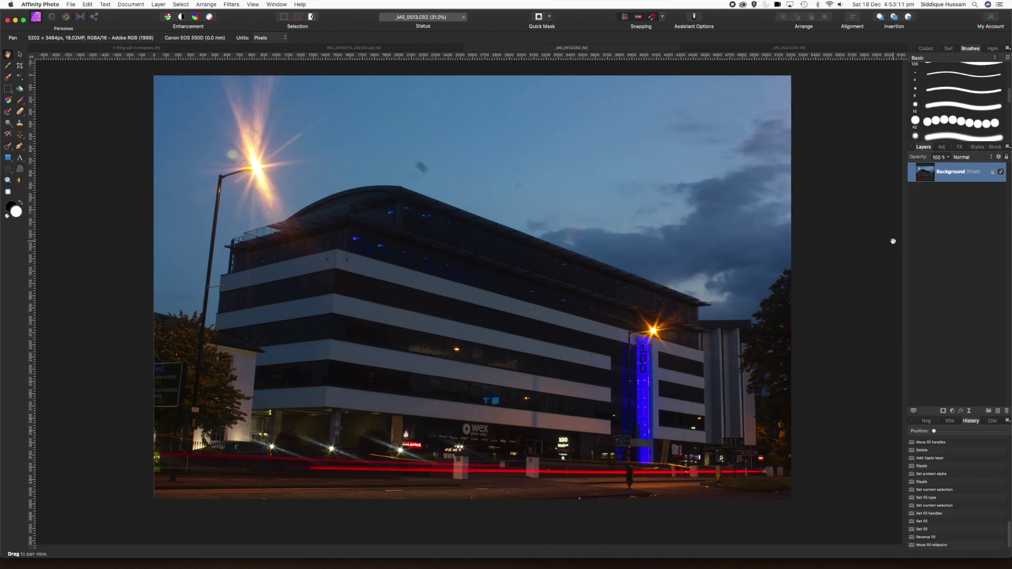
# Step: Try a Gaussian Blur layer effect at about 29 px radius, then switch it off
pyautogui.click(943, 148)
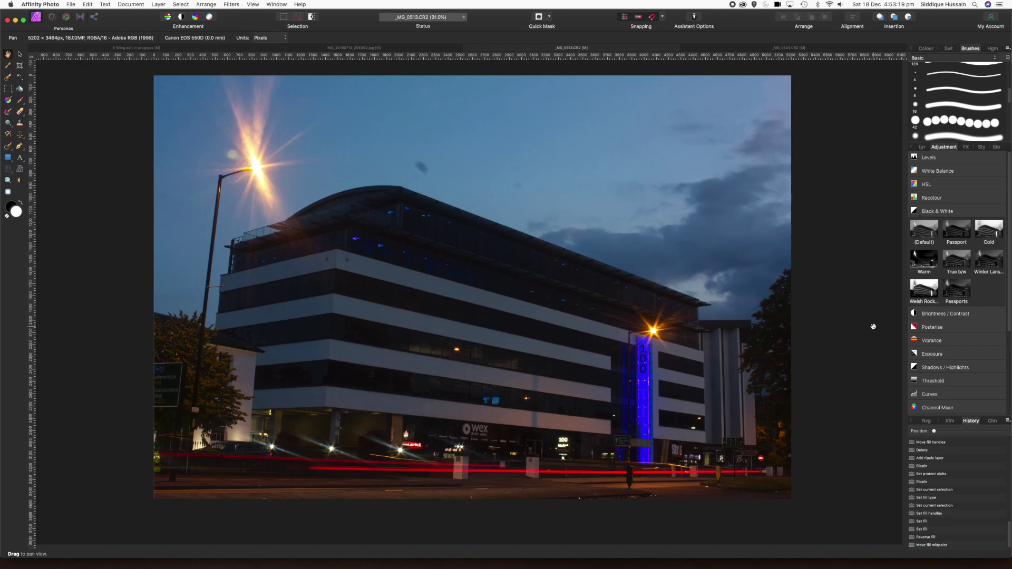
pyautogui.click(922, 148)
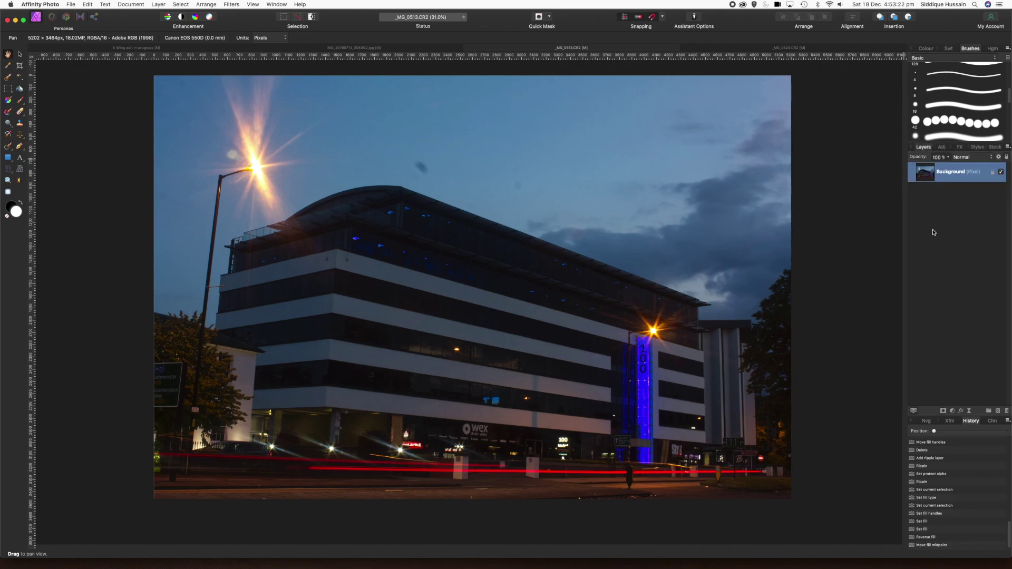
pyautogui.click(960, 147)
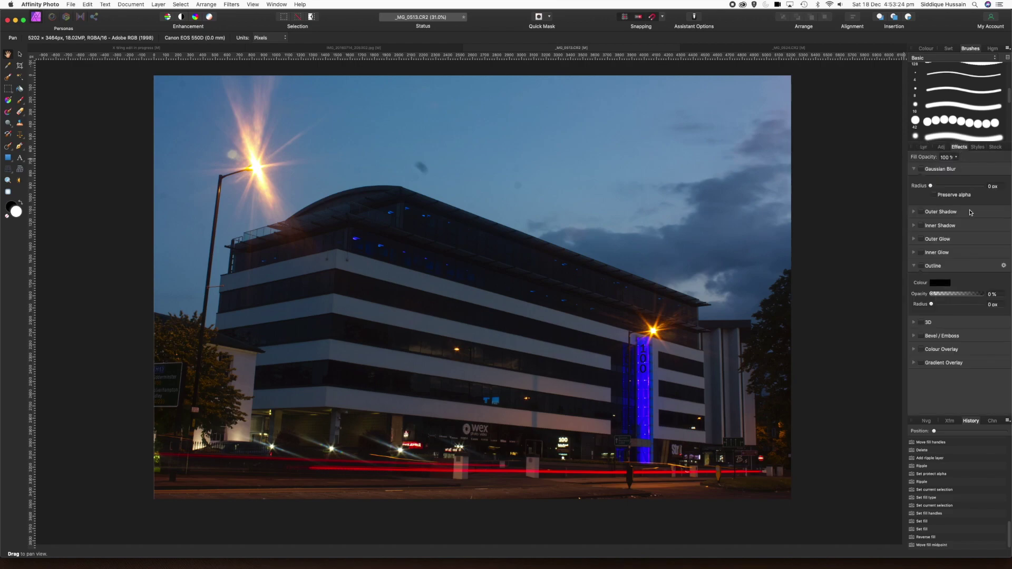
pyautogui.click(922, 169)
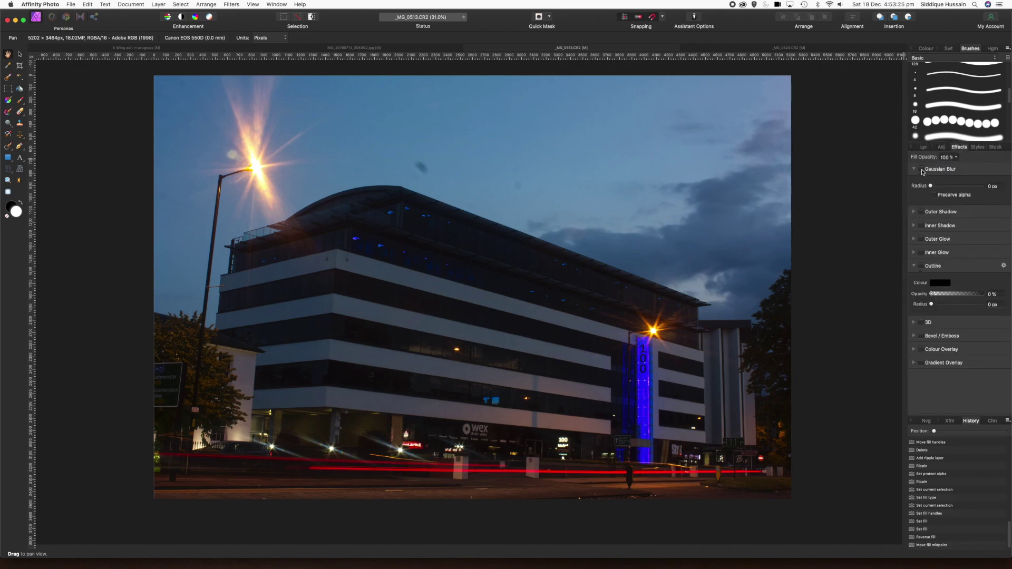
pyautogui.moveTo(931, 187); pyautogui.dragTo(968, 189)
pyautogui.click(942, 195)
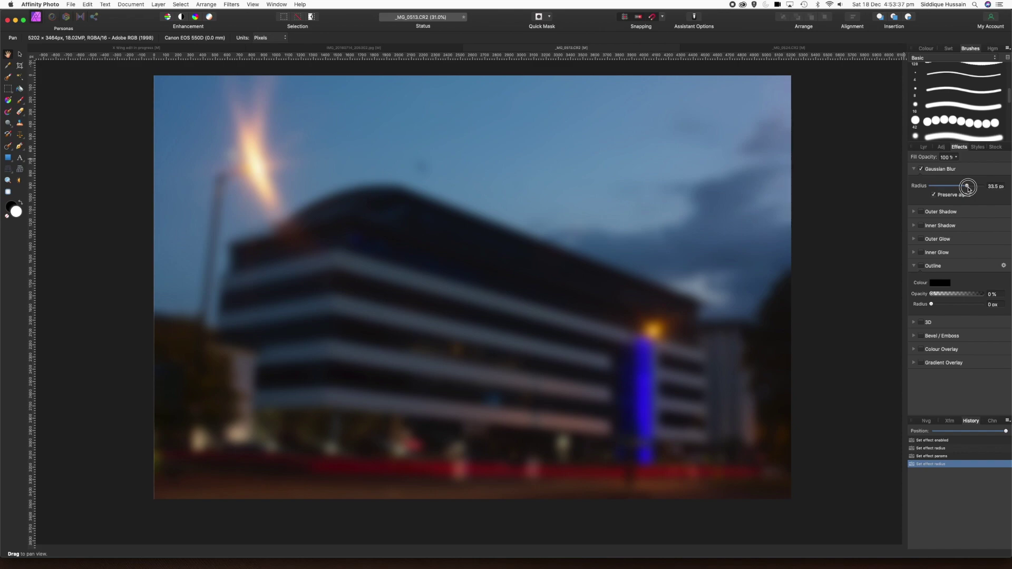
pyautogui.moveTo(968, 189); pyautogui.dragTo(964, 188)
pyautogui.click(921, 168)
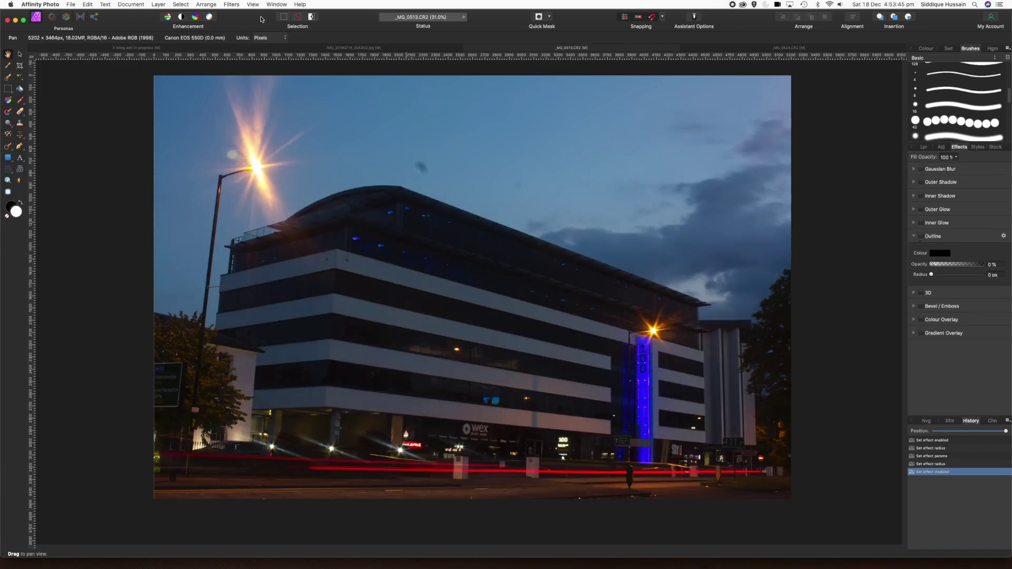
# Step: Look through the Filters menu without choosing anything, then return to the Layers panel
pyautogui.click(231, 5)
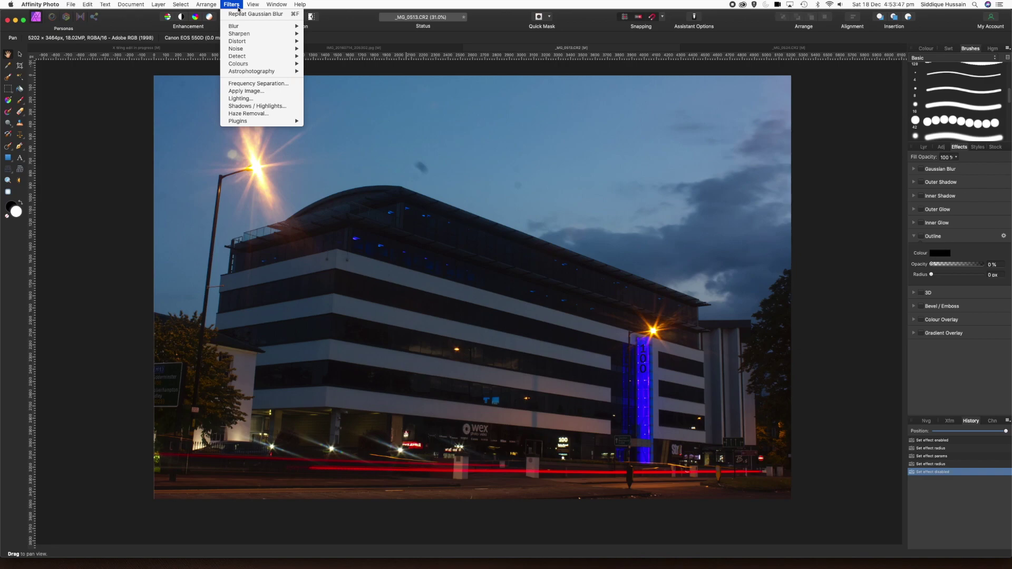
pyautogui.moveTo(242, 26)
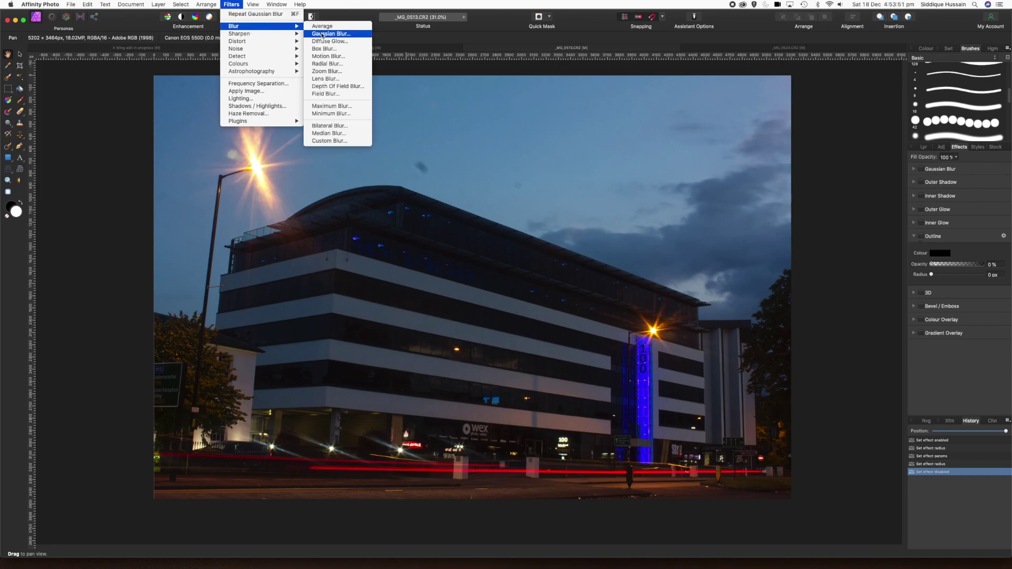
pyautogui.click(349, 6)
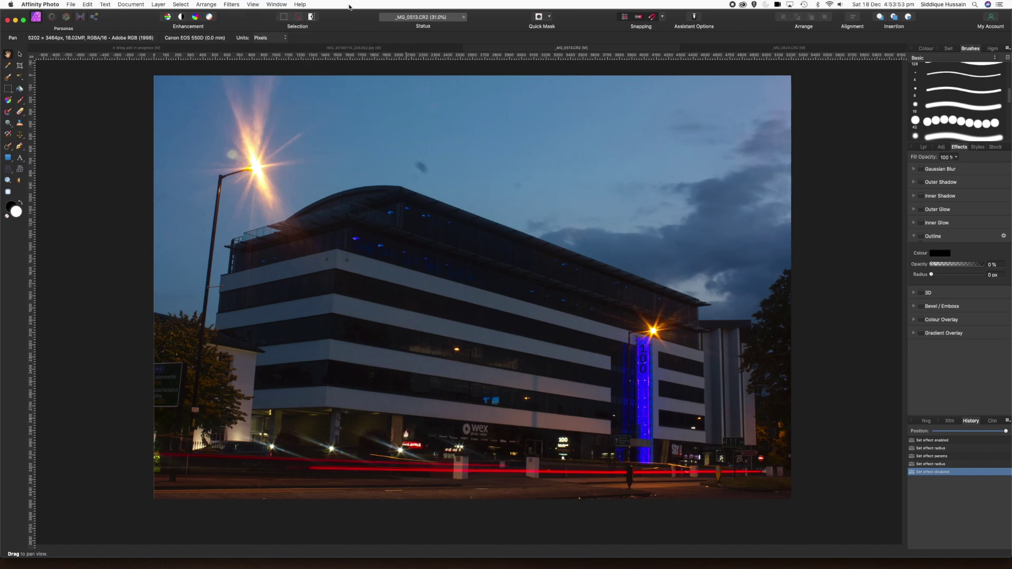
pyautogui.click(924, 147)
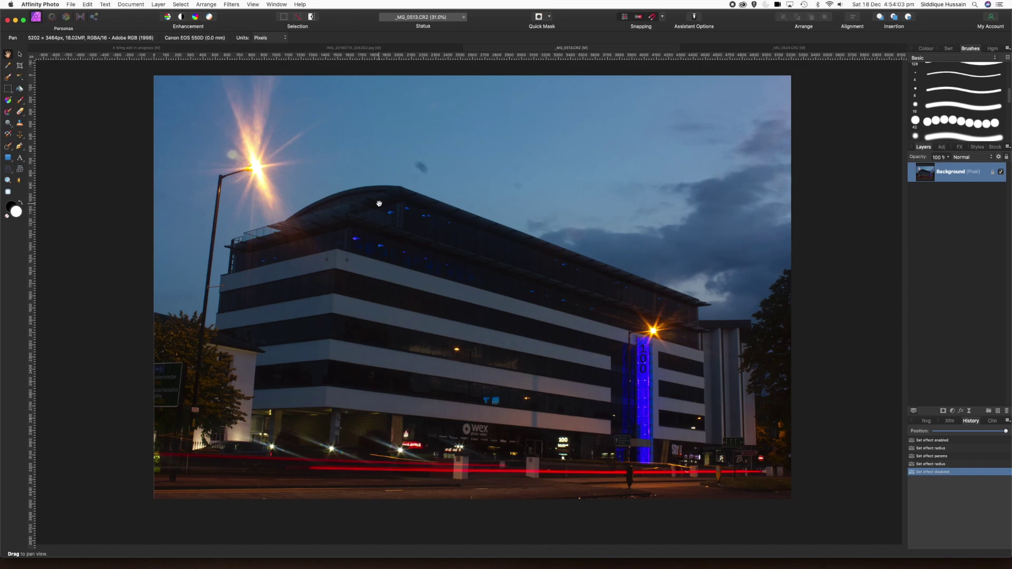
# Step: Add a live Gaussian Blur filter layer via Layer > New Live Filter Layer > Blur
pyautogui.click(158, 4)
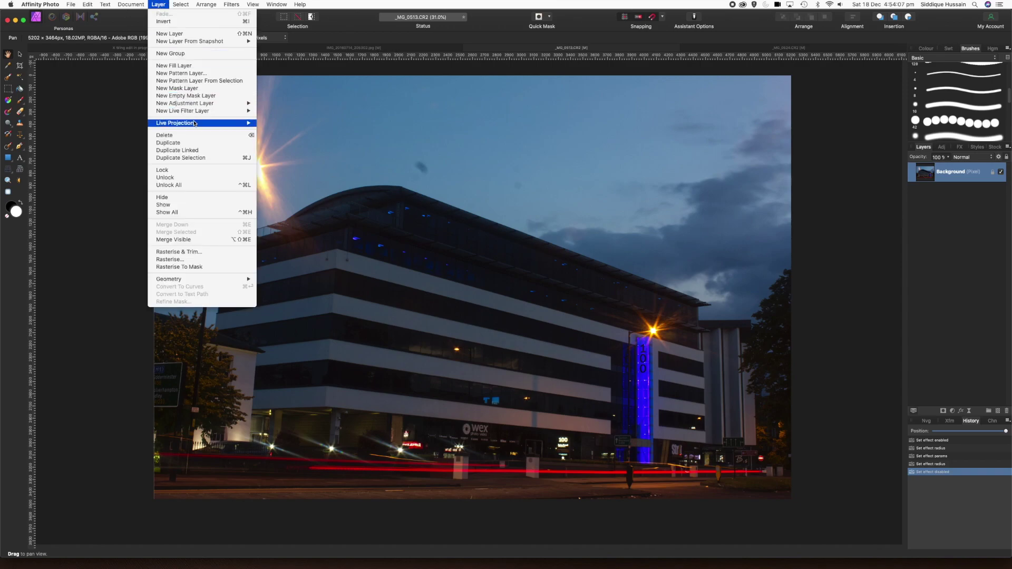
pyautogui.moveTo(195, 112)
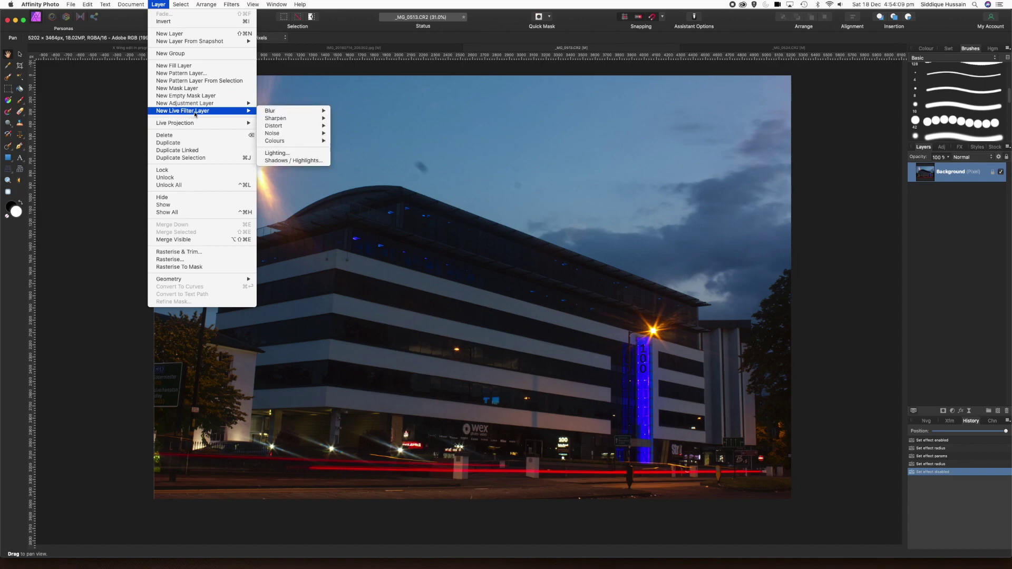
pyautogui.moveTo(273, 111)
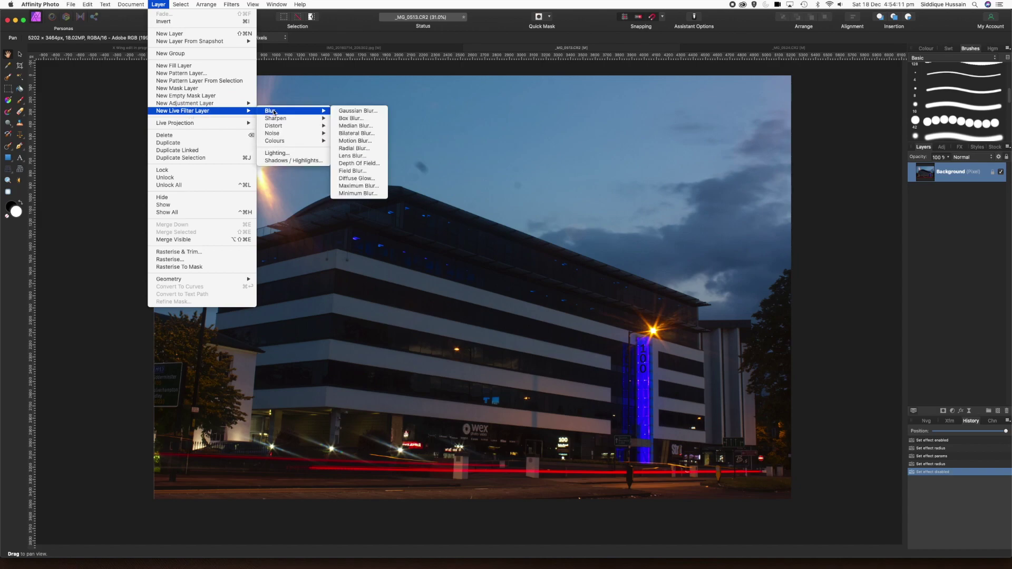
pyautogui.click(344, 111)
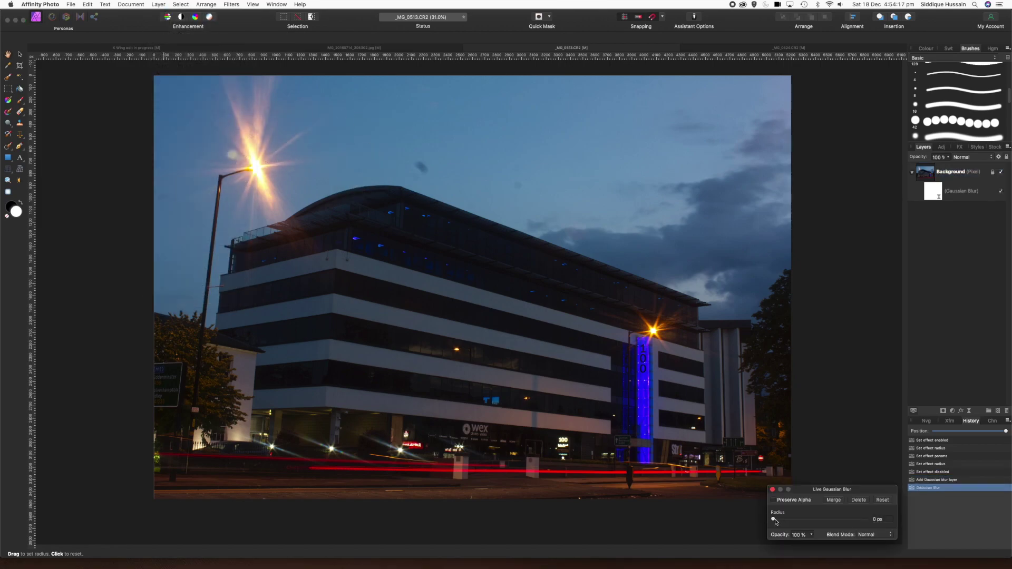
# Step: Set the live Gaussian Blur radius to about 29 px with Preserve Alpha ticked
pyautogui.moveTo(773, 521); pyautogui.dragTo(835, 521)
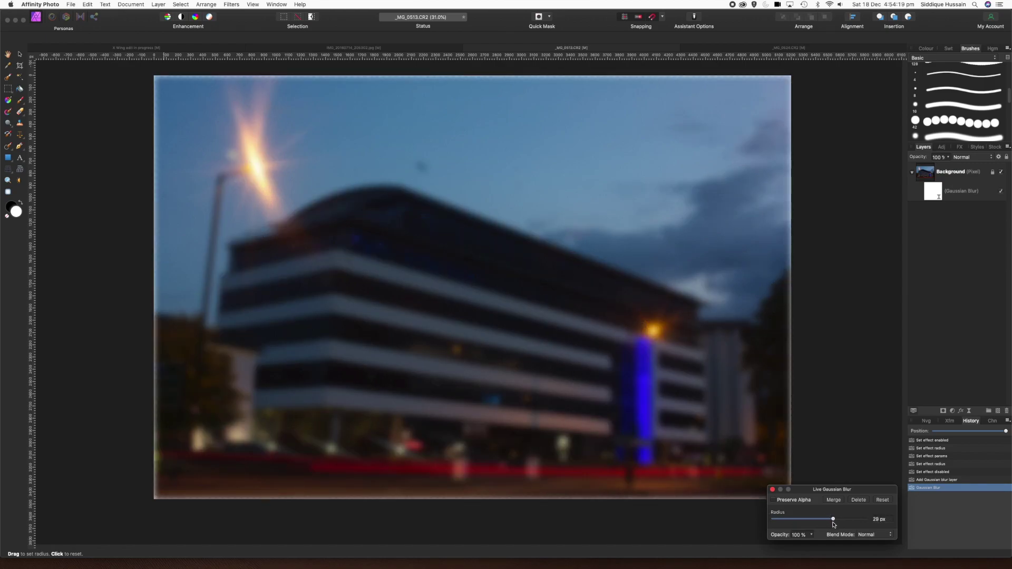
pyautogui.click(775, 501)
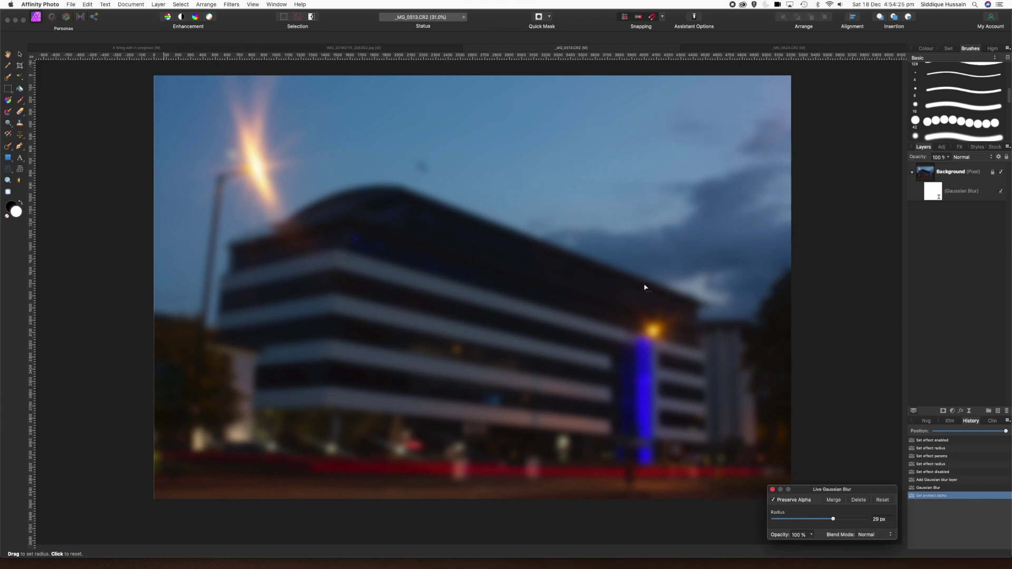
pyautogui.moveTo(835, 490); pyautogui.dragTo(833, 377)
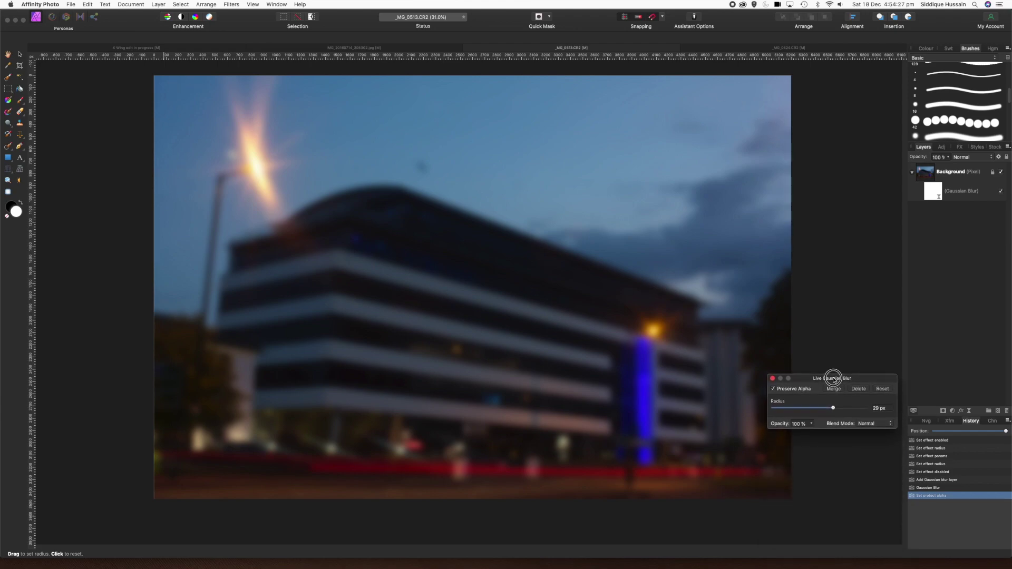
# Step: Compare Preserve Alpha off and on, leave it on, and select the Gaussian Blur layer
pyautogui.click(774, 389)
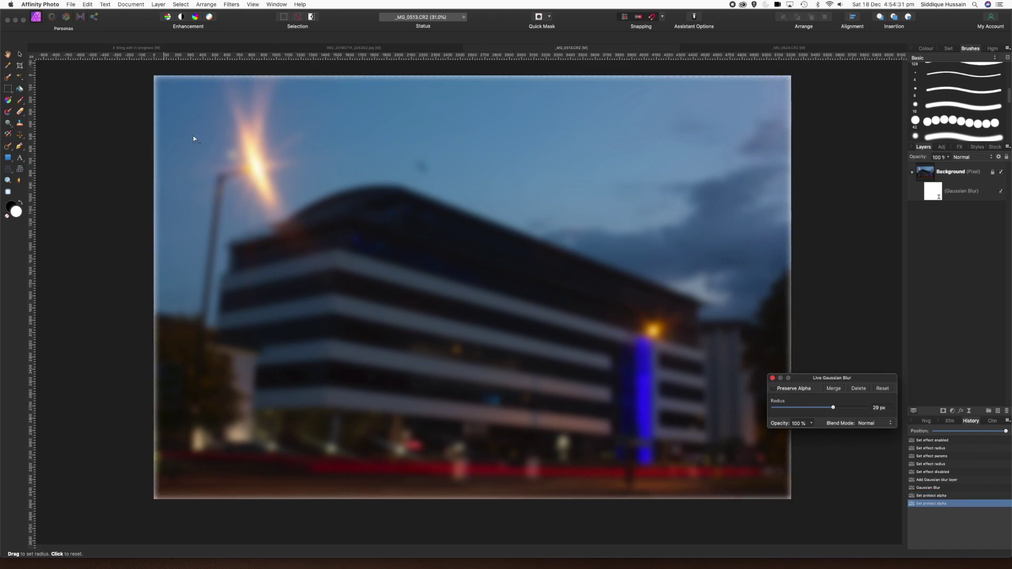
pyautogui.scroll(5, 153, 144)
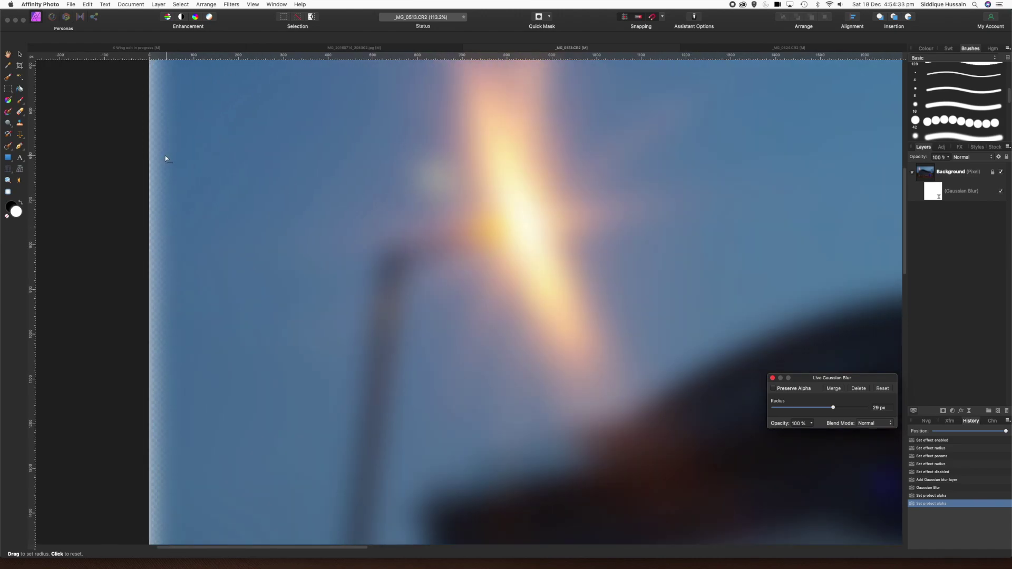
pyautogui.scroll(-5, 162, 156)
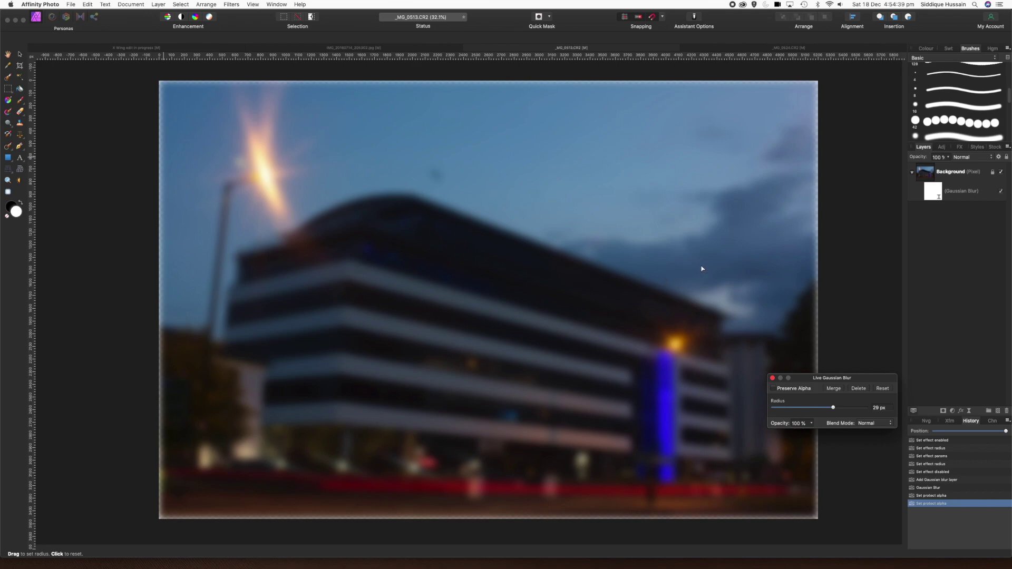
pyautogui.click(773, 389)
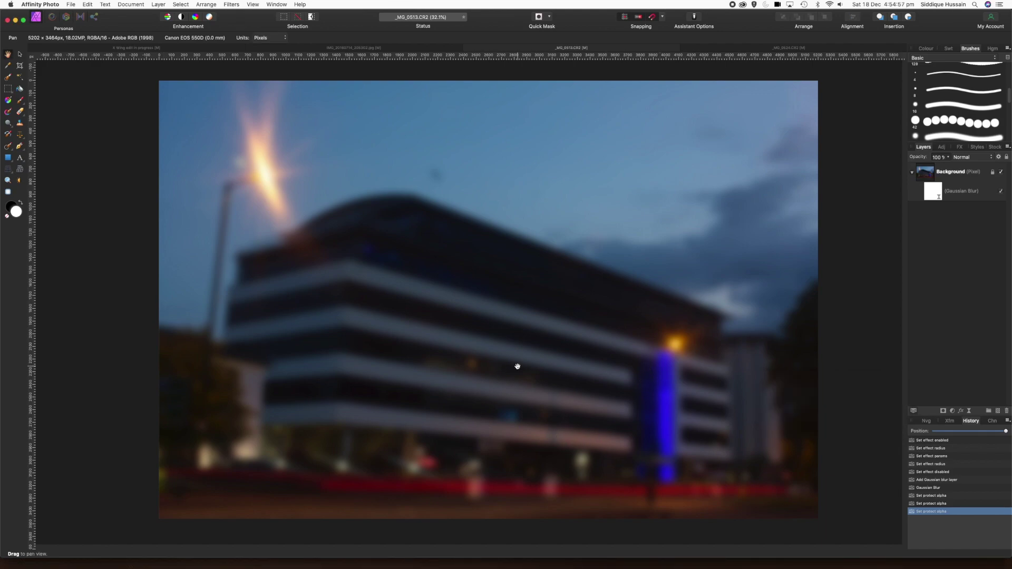
pyautogui.click(937, 192)
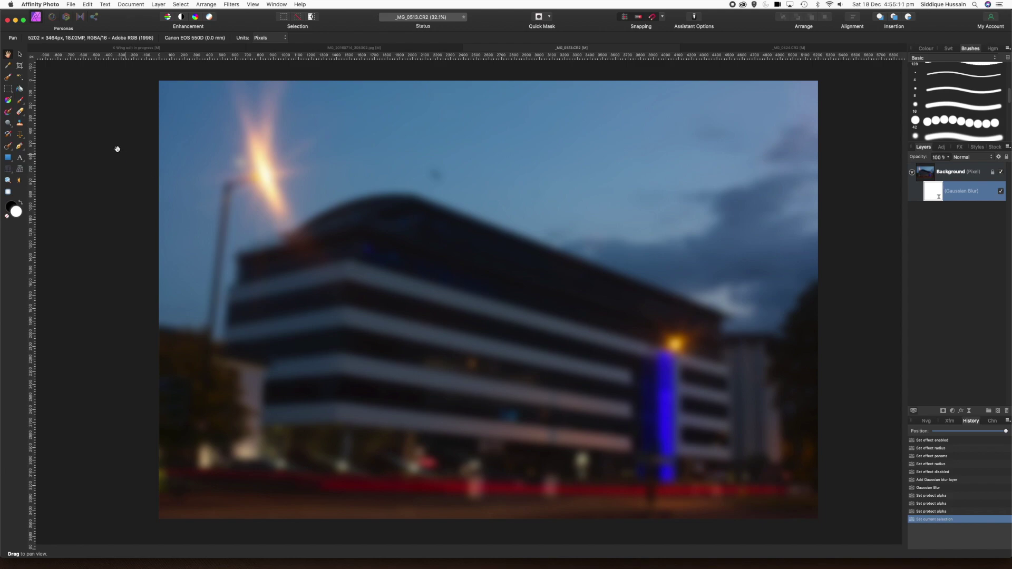
# Step: Draw a bottom-to-top linear gradient on the blur mask and check its black and white stops
pyautogui.click(8, 102)
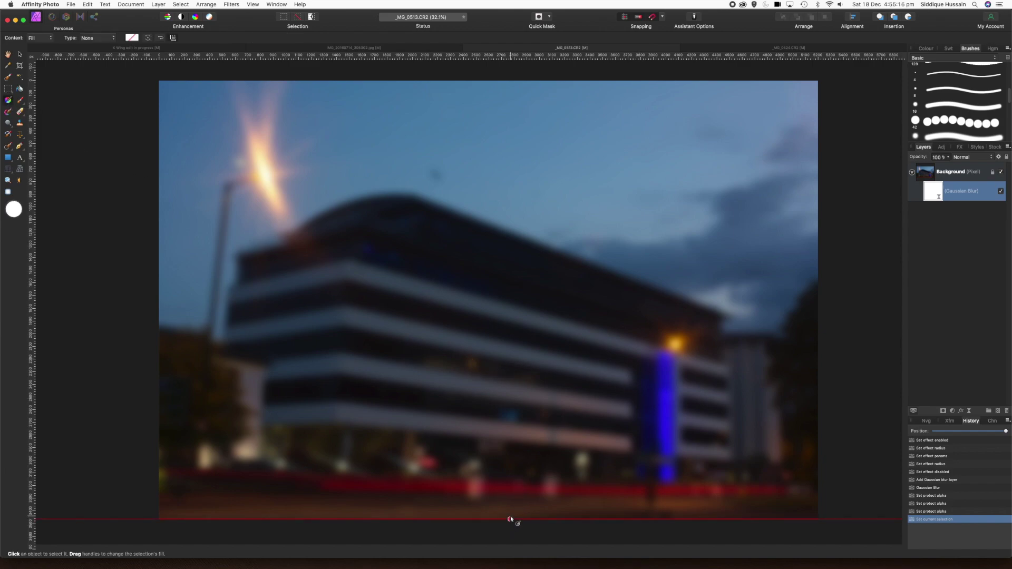
pyautogui.moveTo(507, 512); pyautogui.dragTo(509, 133)
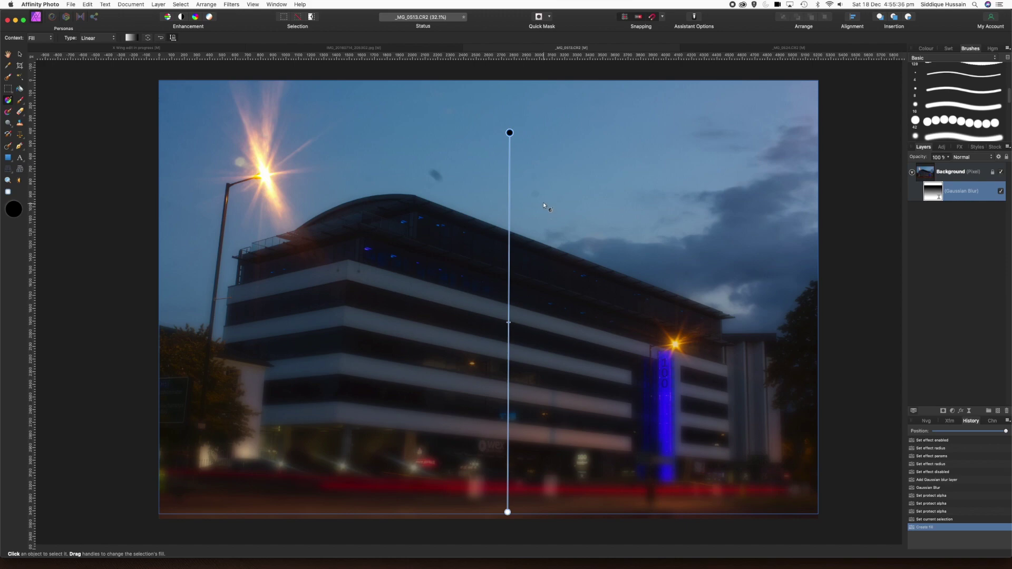
pyautogui.click(130, 38)
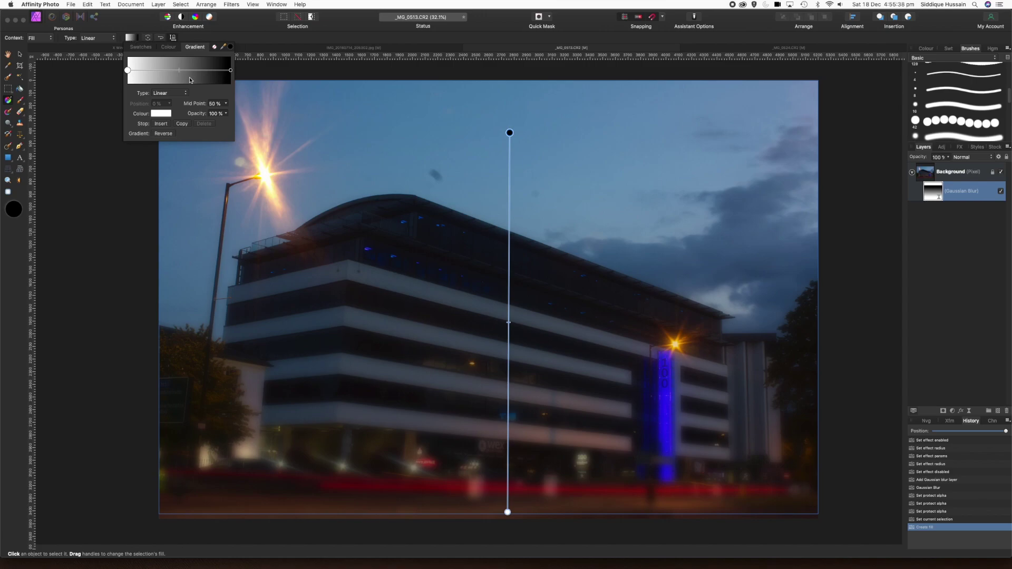
pyautogui.click(231, 70)
pyautogui.click(127, 71)
pyautogui.click(246, 25)
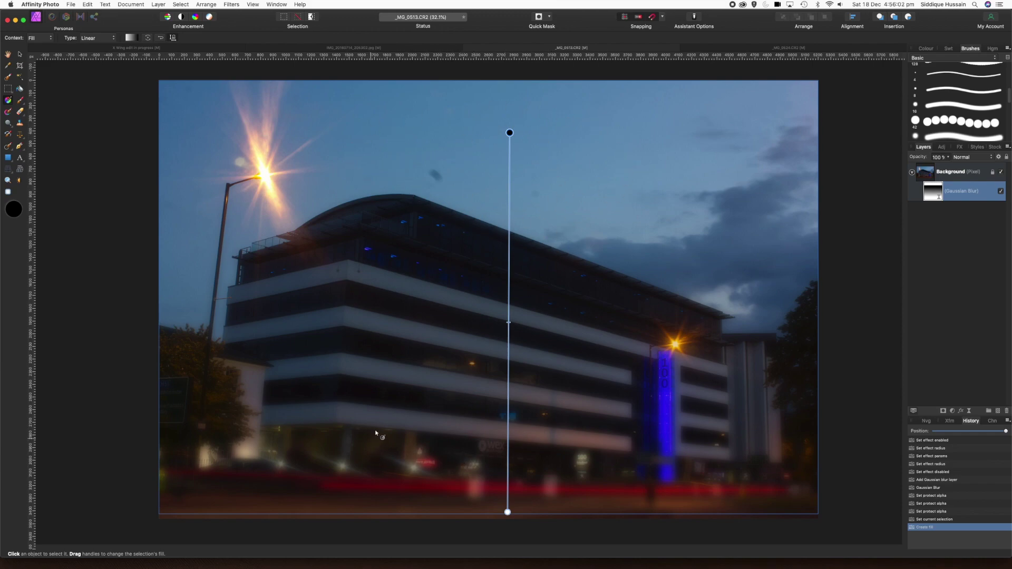
# Step: Fit the whole image in view and nudge the gradient's top end point
pyautogui.scroll(5, 584, 484)
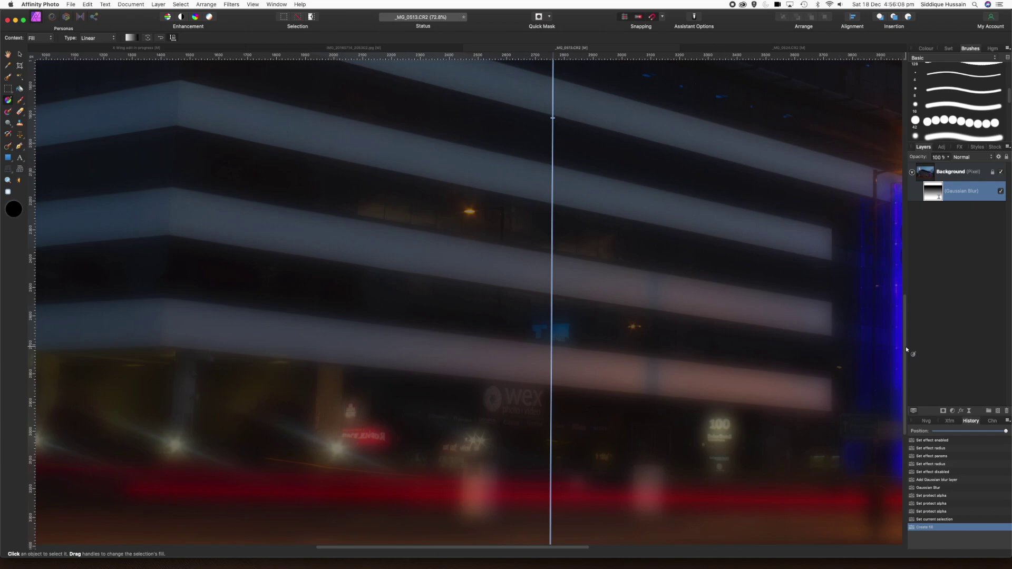
pyautogui.scroll(-3, 906, 348)
pyautogui.scroll(-5, 691, 323)
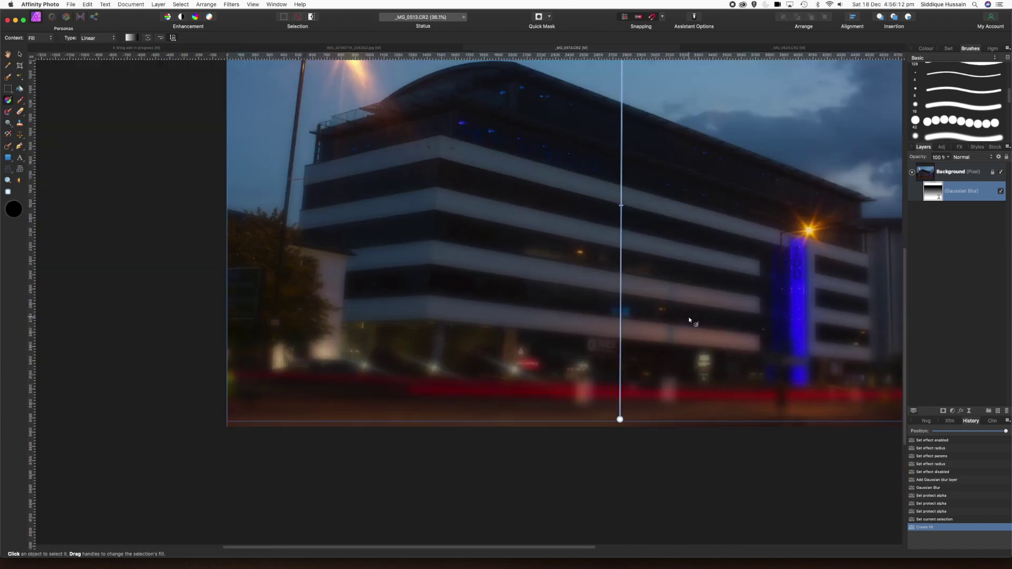
pyautogui.press('super+0')
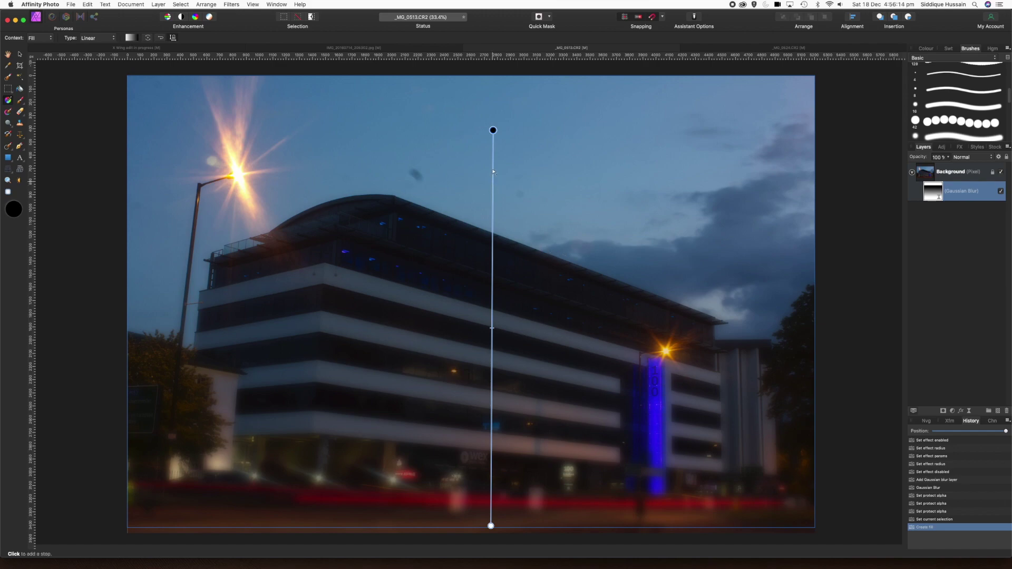
pyautogui.moveTo(493, 130); pyautogui.dragTo(493, 135)
# Step: Tilt the gradient by moving its ends from the street up toward the upper-right sky
pyautogui.moveTo(517, 184); pyautogui.dragTo(602, 153)
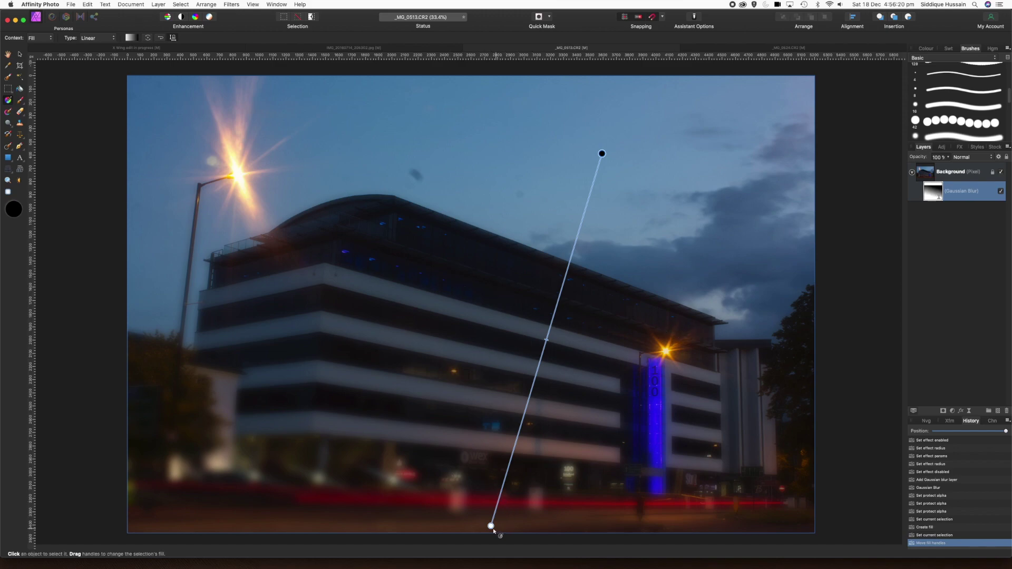
pyautogui.moveTo(493, 527); pyautogui.dragTo(531, 441)
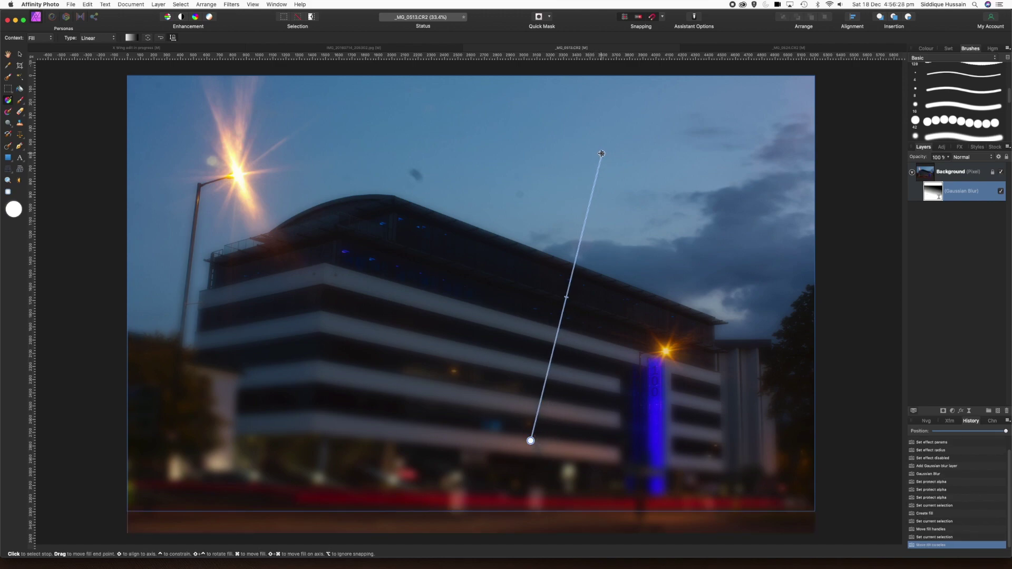
pyautogui.moveTo(601, 153); pyautogui.dragTo(596, 198)
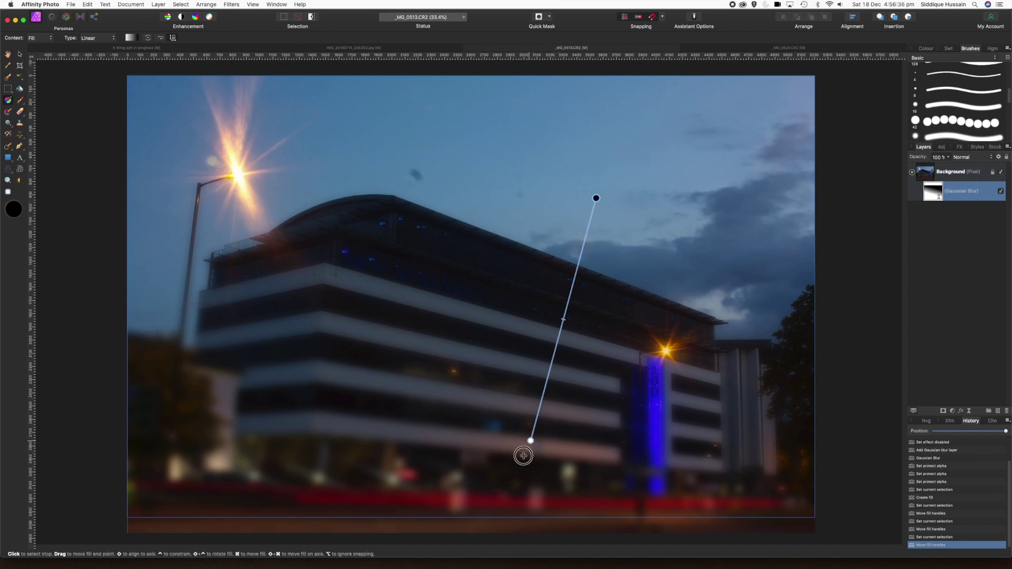
pyautogui.moveTo(524, 456); pyautogui.dragTo(517, 475)
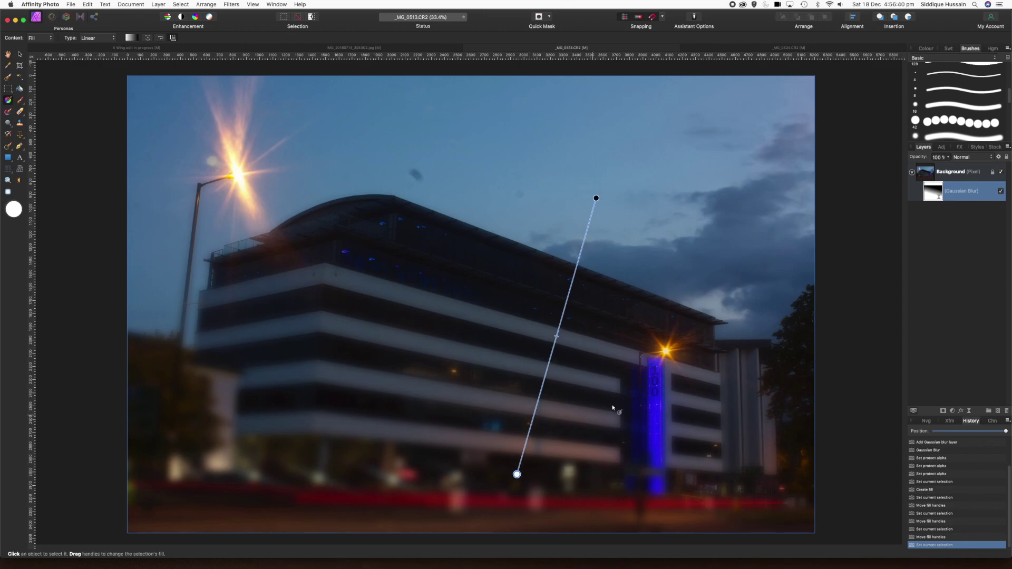
# Step: Shift the gradient's midpoint along the fill line, then fit the photo to the view
pyautogui.scroll(5, 613, 407)
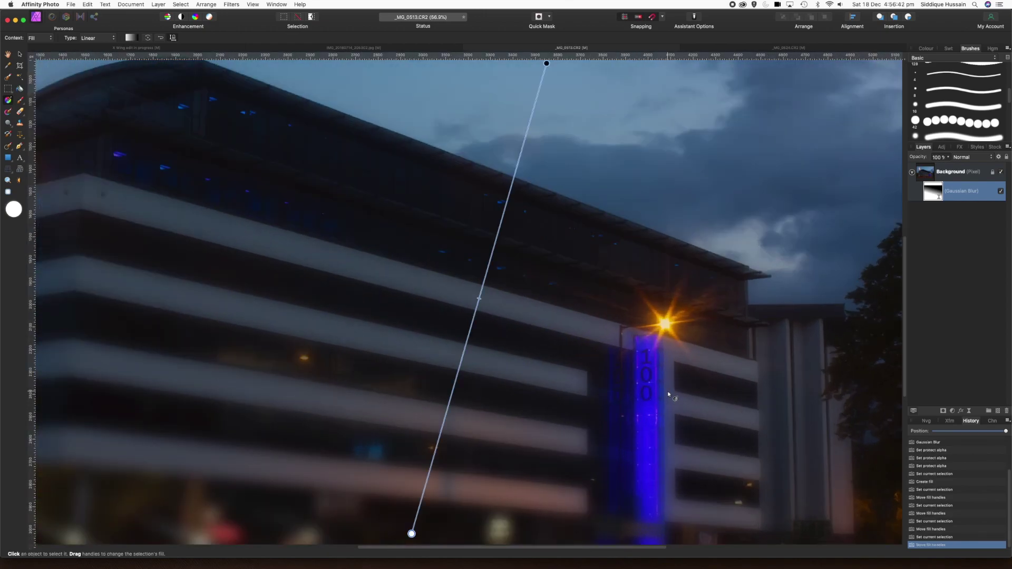
pyautogui.scroll(1, 669, 394)
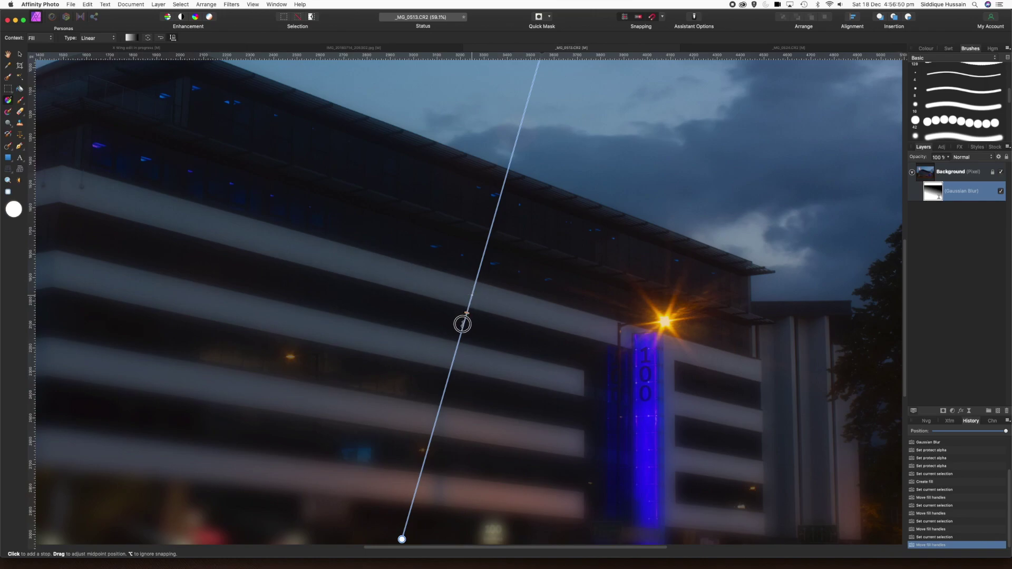
pyautogui.moveTo(463, 324)
pyautogui.mouseDown()
pyautogui.moveTo(454, 348)
pyautogui.moveTo(488, 243)
pyautogui.moveTo(458, 344)
pyautogui.mouseUp()
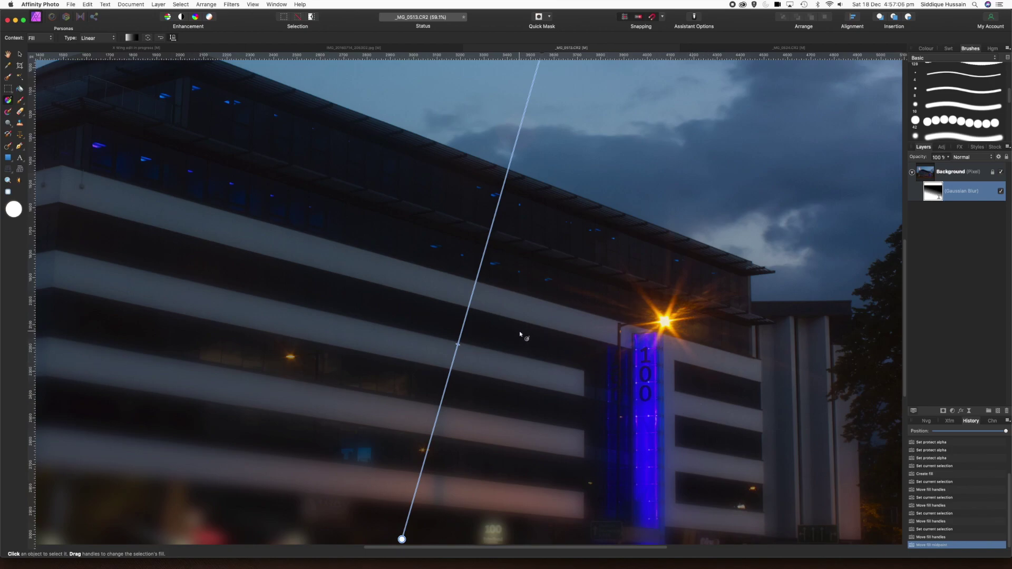
pyautogui.scroll(-3, 520, 333)
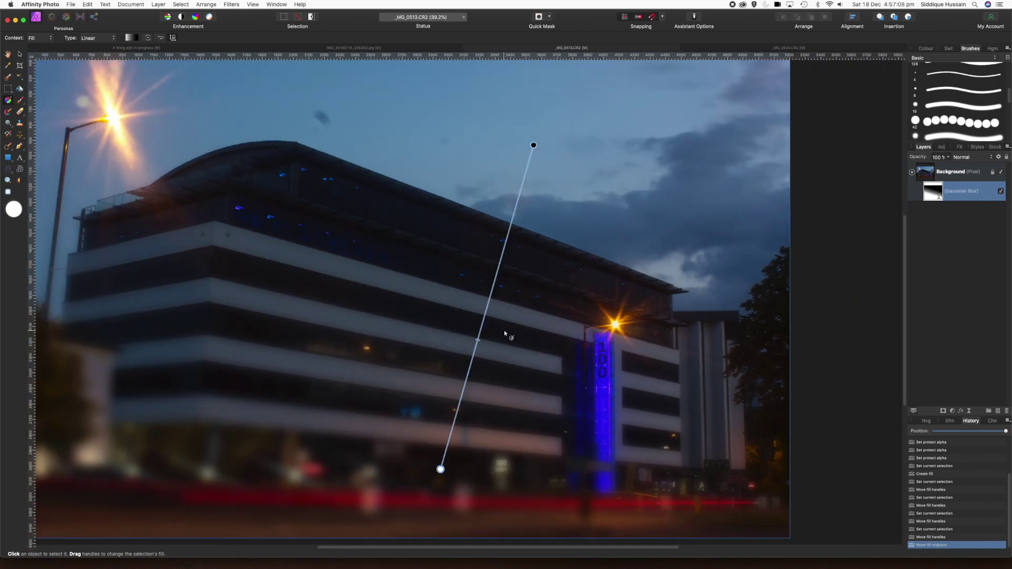
pyautogui.scroll(-1, 504, 333)
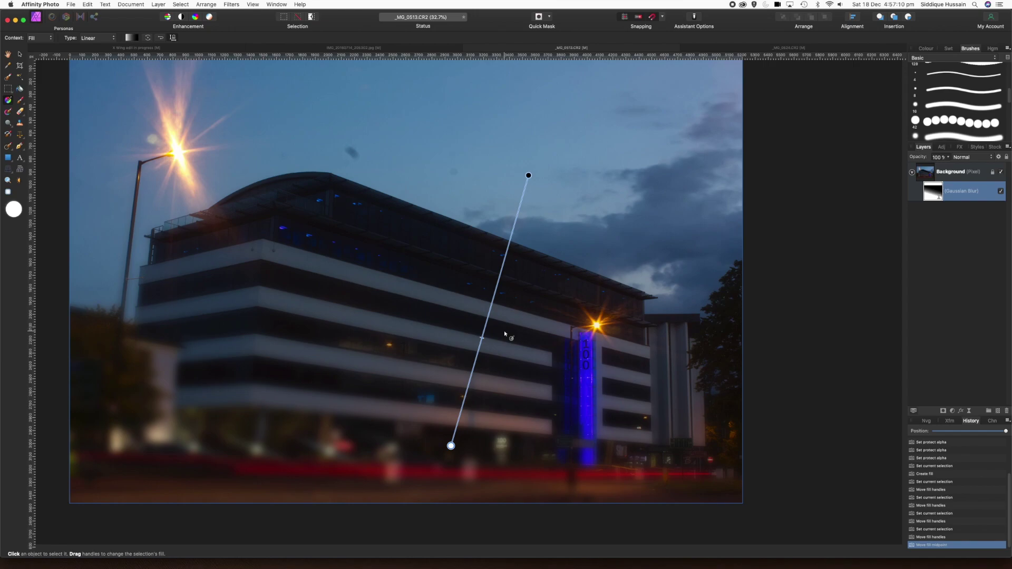
pyautogui.press('super+0')
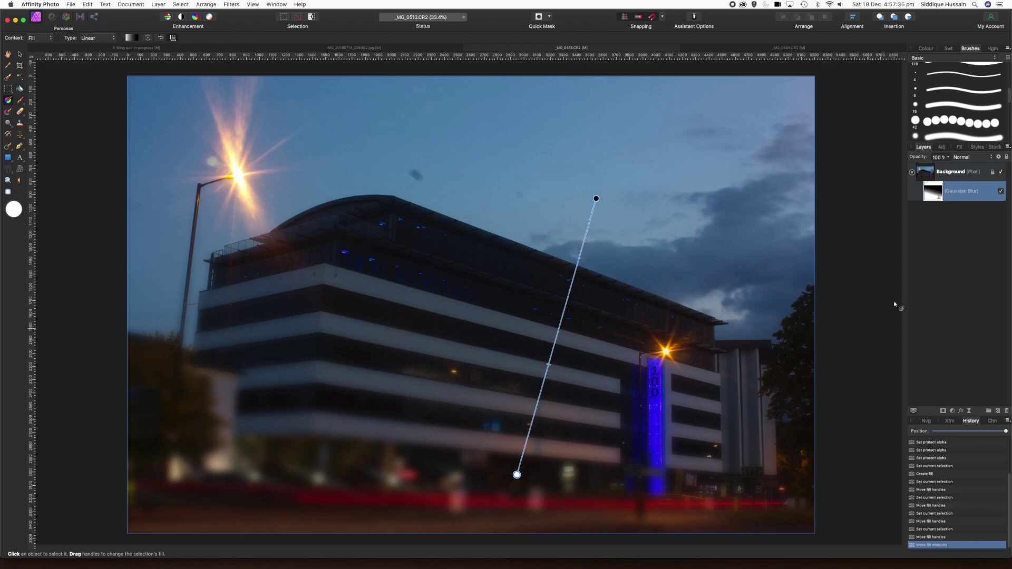
# Step: Delete and restore the Background layer, then rewind history to the original unblurred photo
pyautogui.click(1007, 412)
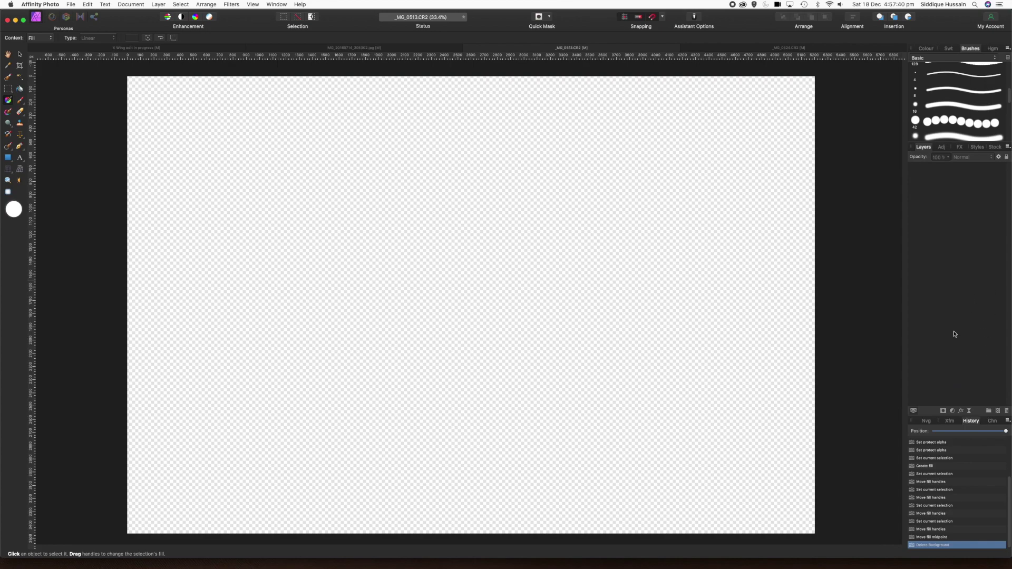
pyautogui.click(934, 443)
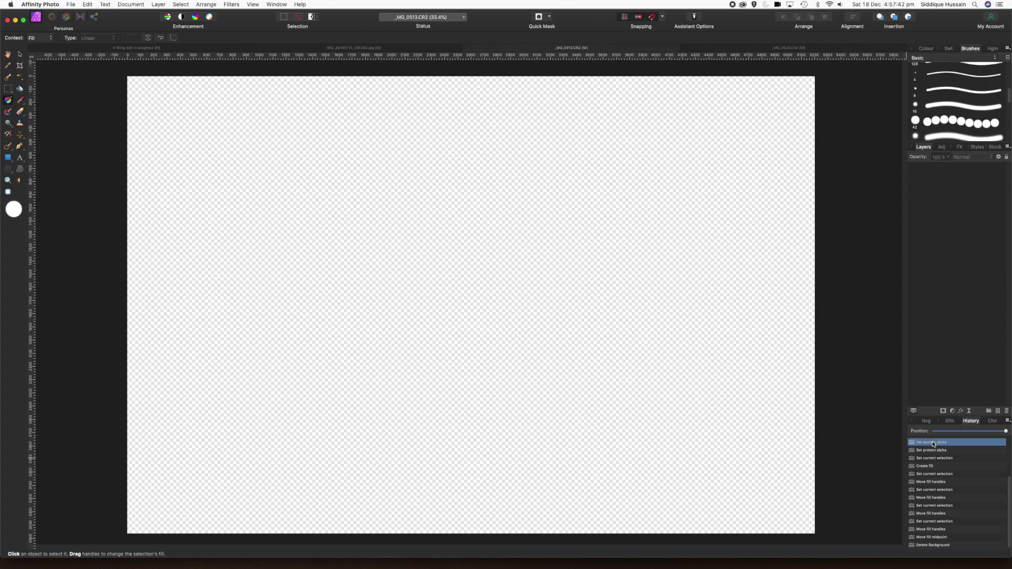
pyautogui.moveTo(963, 432); pyautogui.dragTo(915, 430)
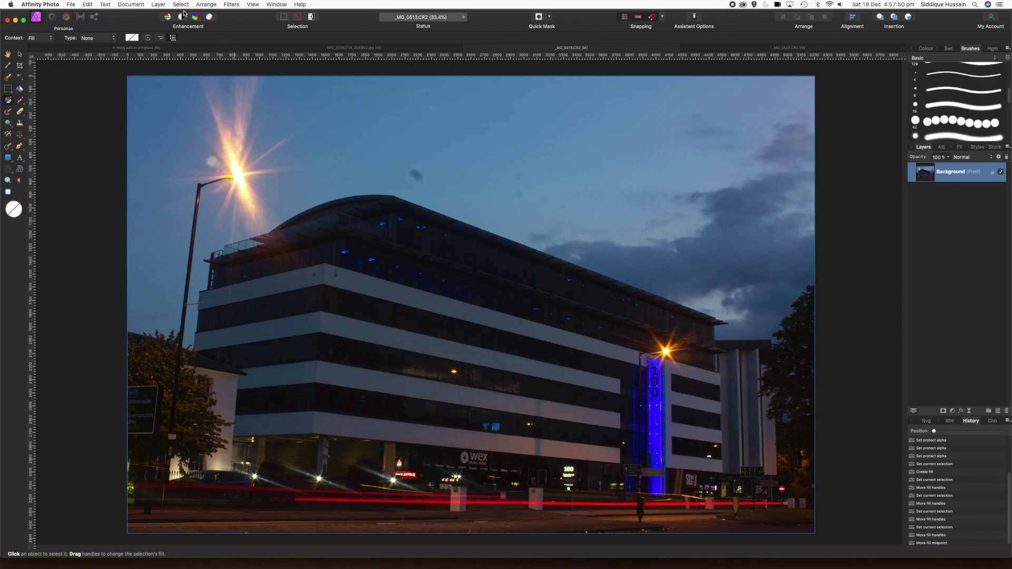
# Step: Try a Live Spherical distortion filter layer at 52% intensity, then delete it
pyautogui.click(160, 5)
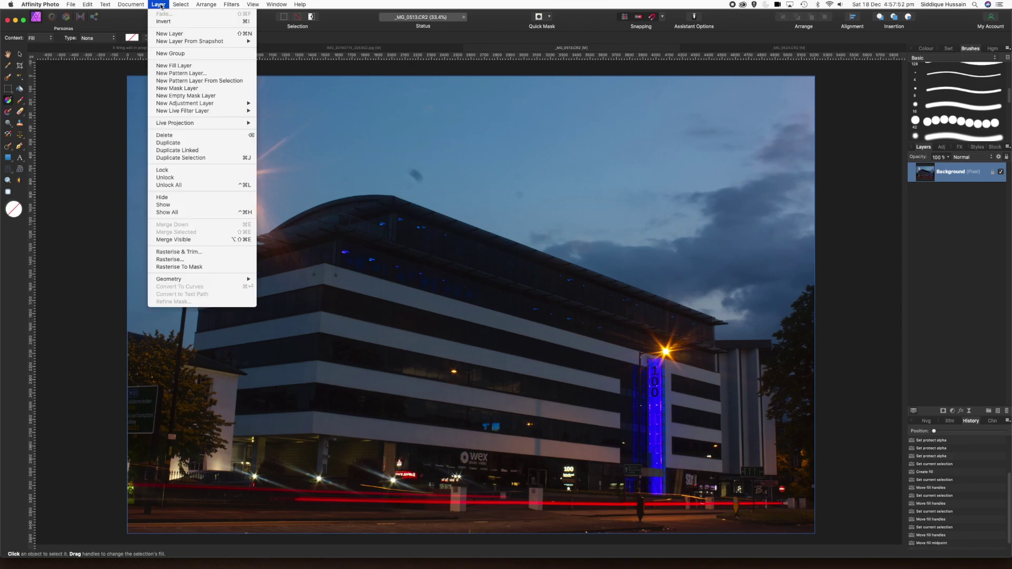
pyautogui.moveTo(202, 112)
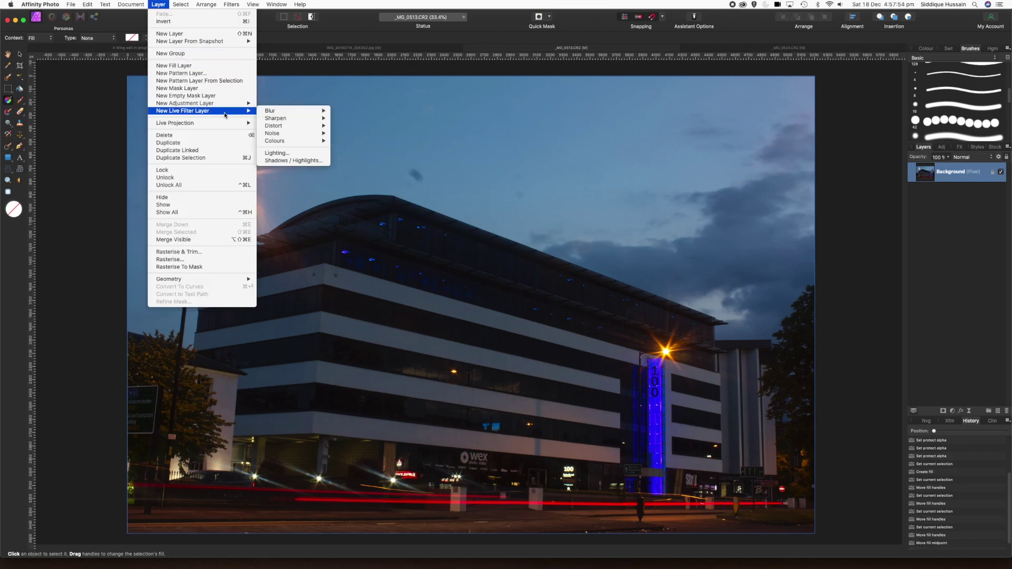
pyautogui.moveTo(288, 130)
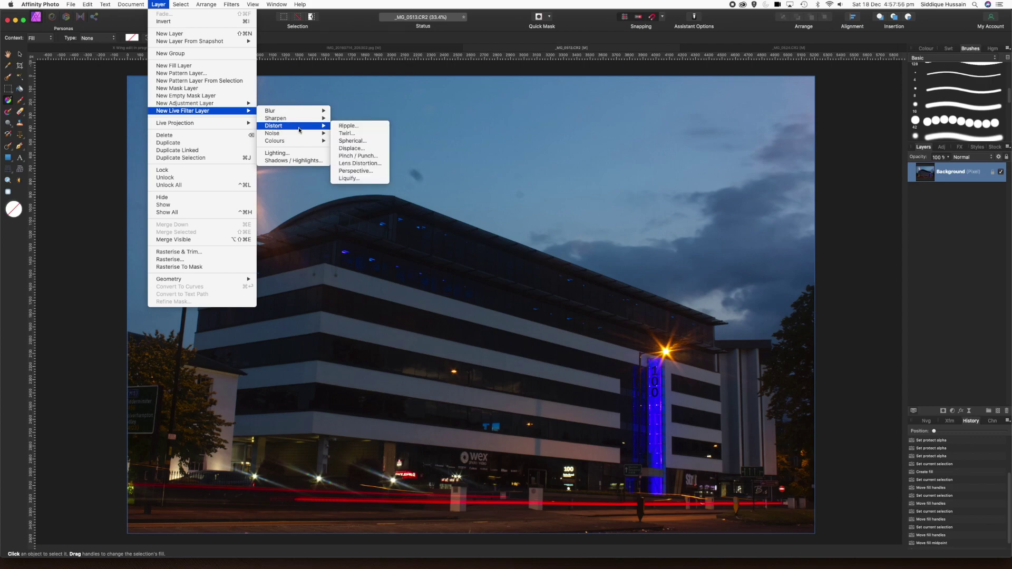
pyautogui.click(350, 142)
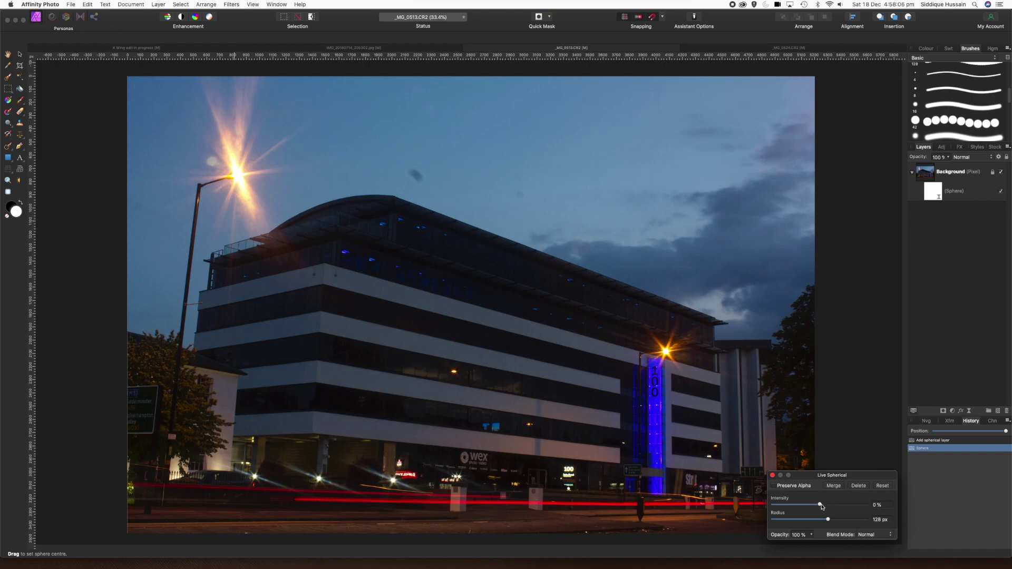
pyautogui.moveTo(821, 505); pyautogui.dragTo(867, 521)
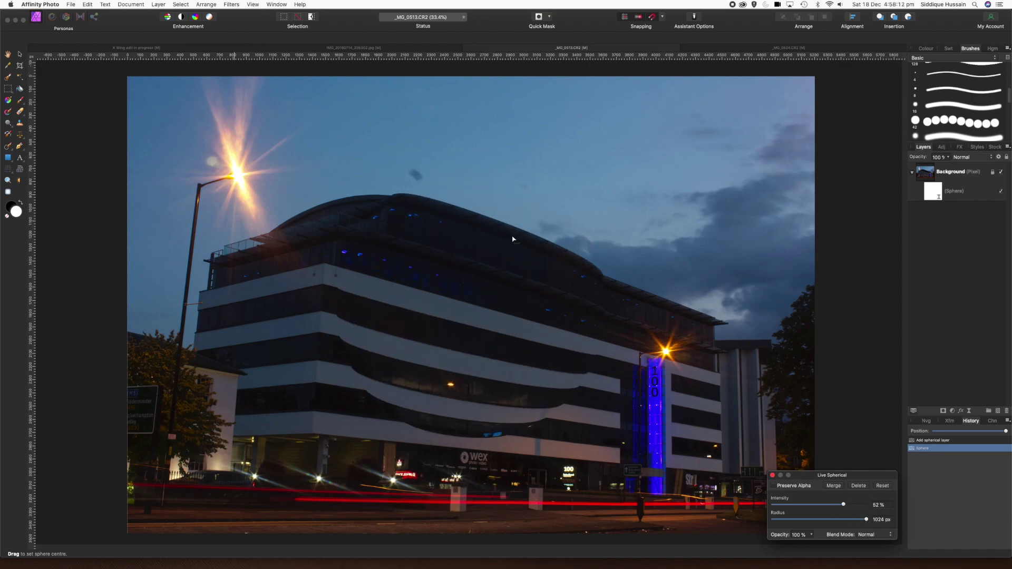
pyautogui.click(858, 486)
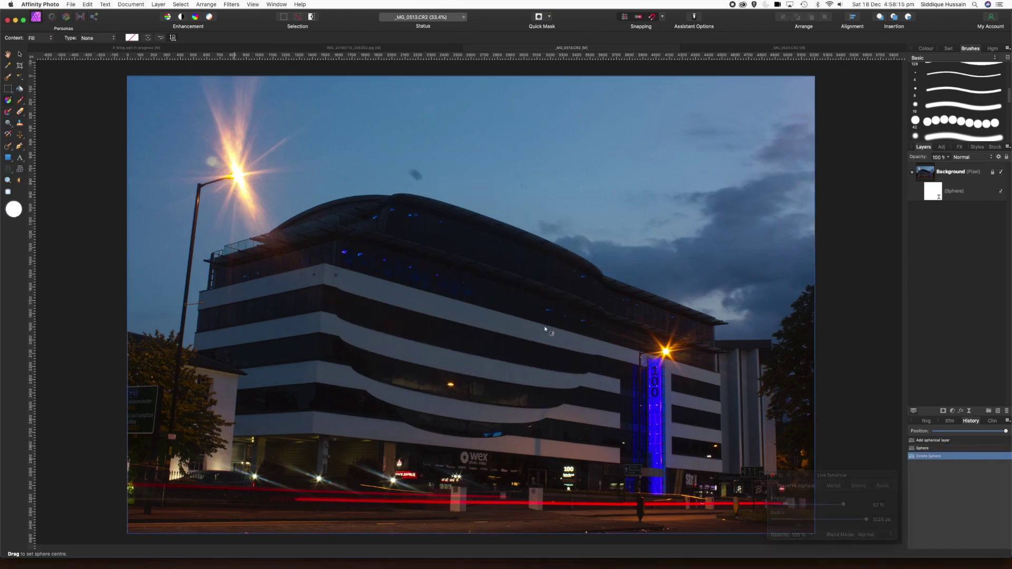
pyautogui.click(234, 6)
# Step: Add a live Ripple filter layer with Preserve Alpha on and intensity lowered to about 46.5
pyautogui.moveTo(194, 5)
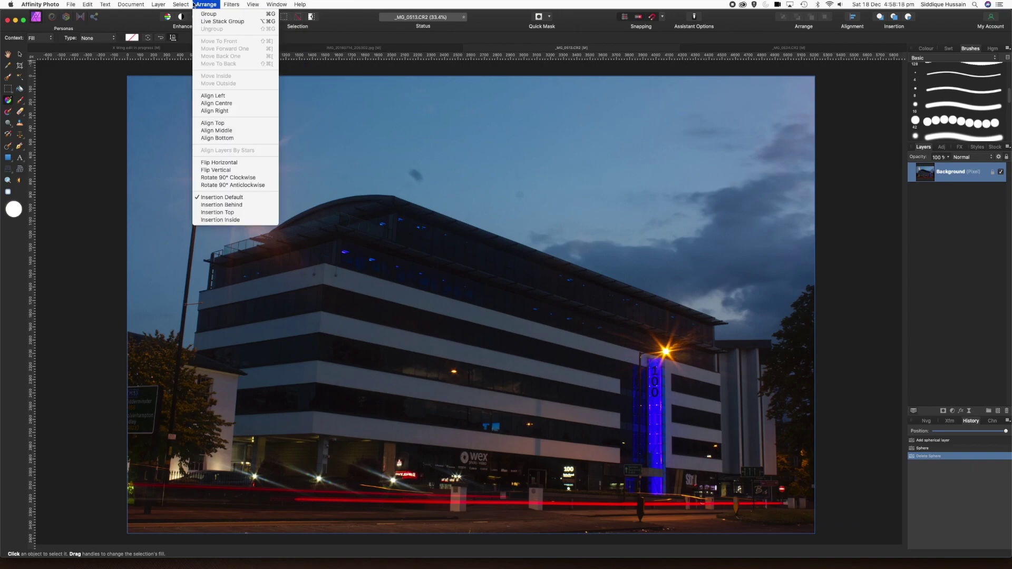
pyautogui.moveTo(158, 4)
pyautogui.moveTo(202, 111)
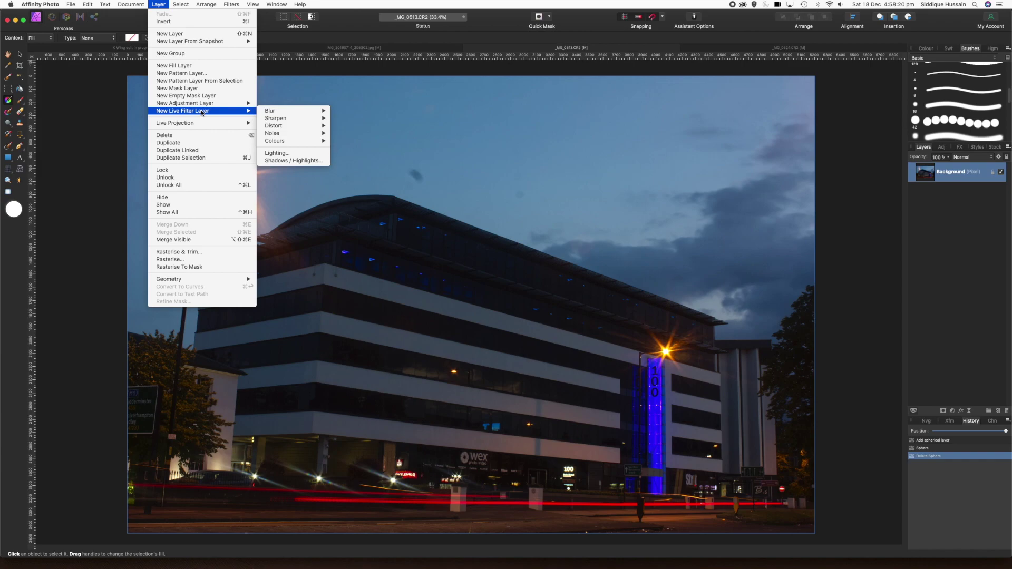
pyautogui.moveTo(272, 120)
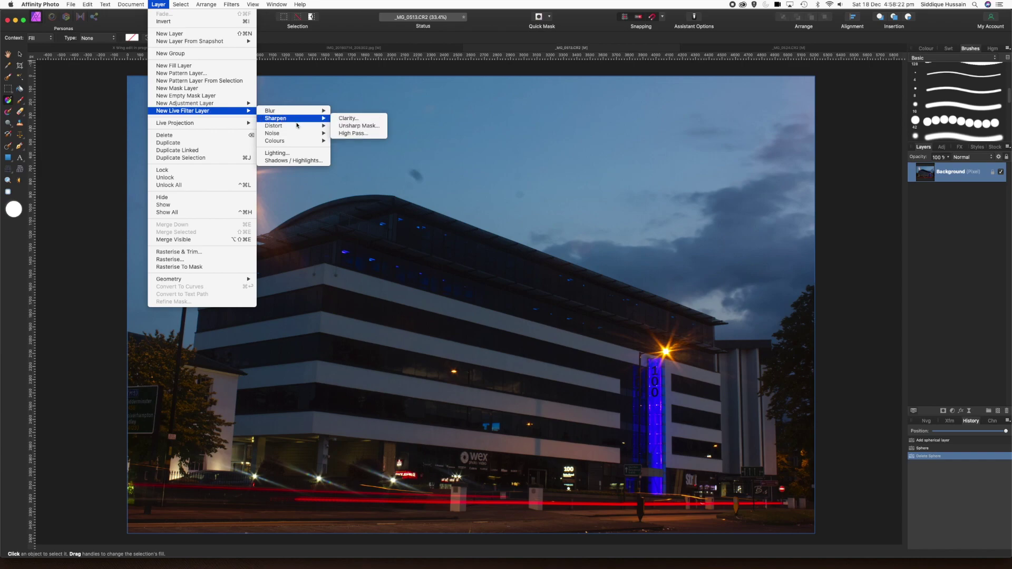
pyautogui.moveTo(305, 130)
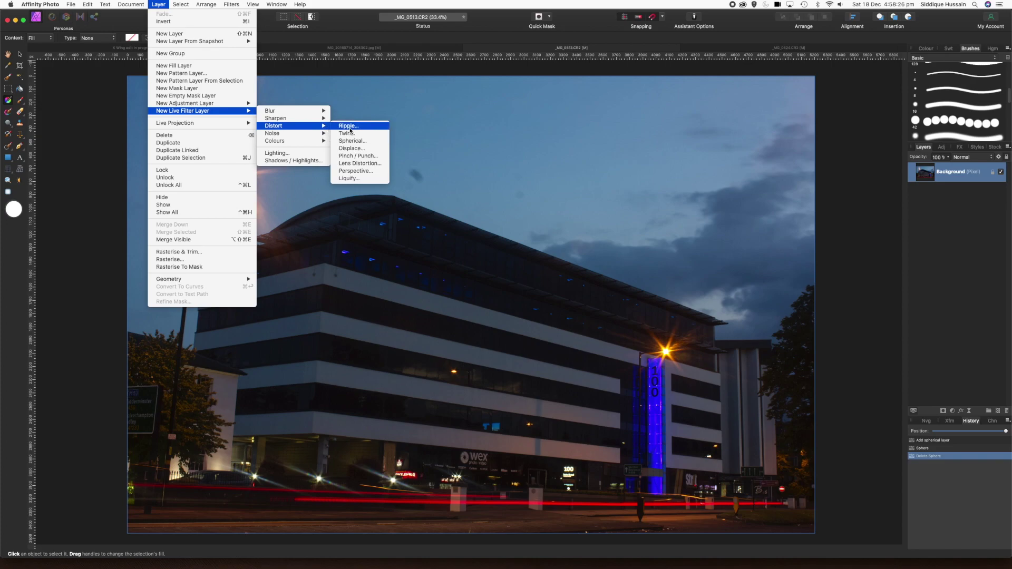
pyautogui.click(347, 126)
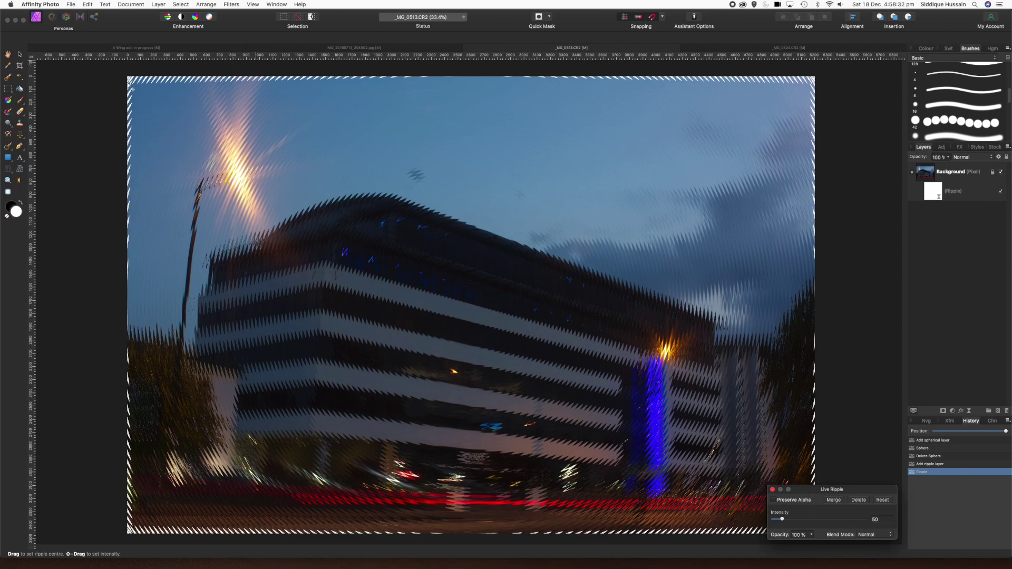
pyautogui.click(774, 500)
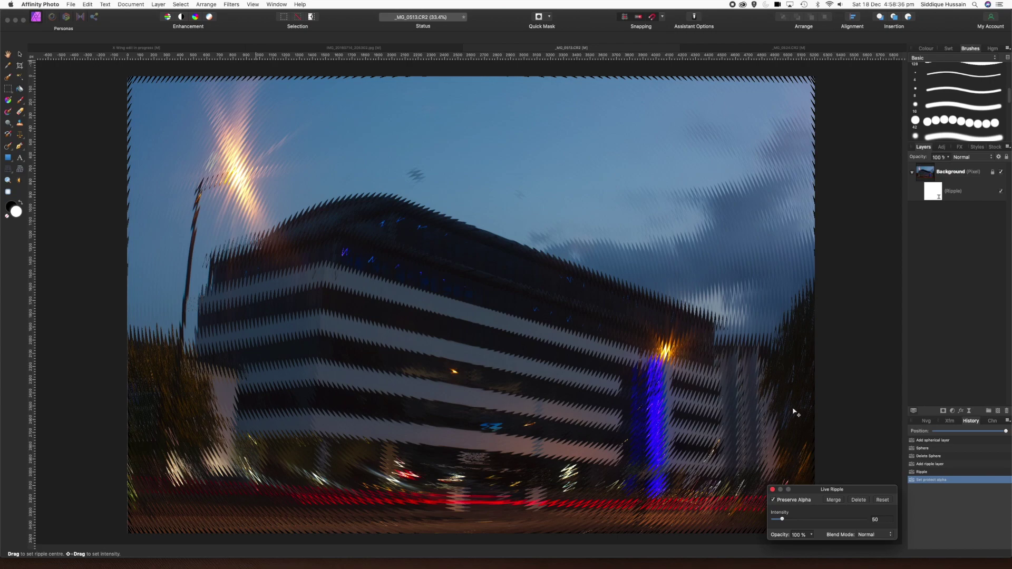
pyautogui.moveTo(812, 490); pyautogui.dragTo(871, 244)
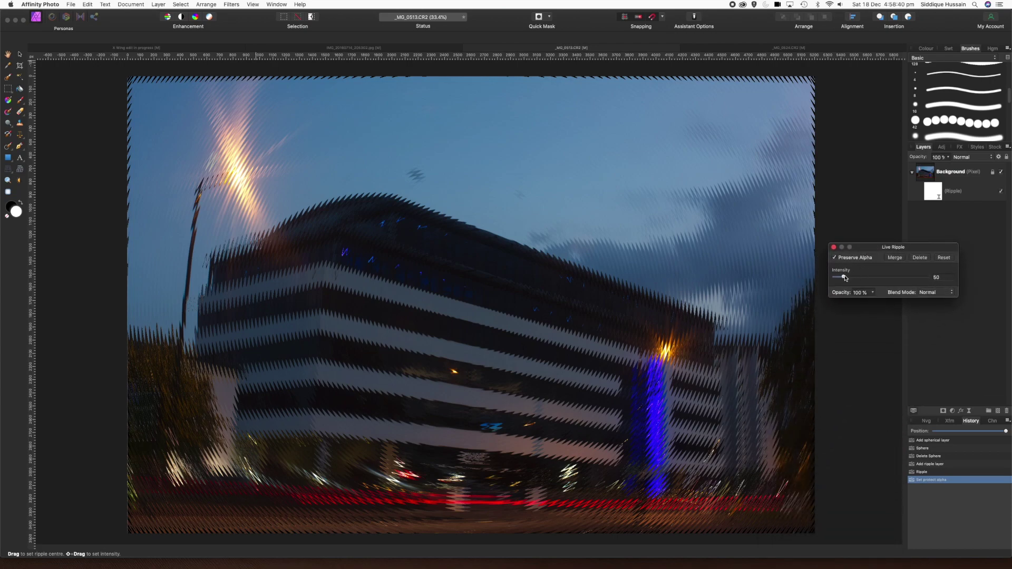
pyautogui.moveTo(845, 278)
pyautogui.mouseDown()
pyautogui.moveTo(835, 278)
pyautogui.moveTo(846, 278)
pyautogui.mouseUp()
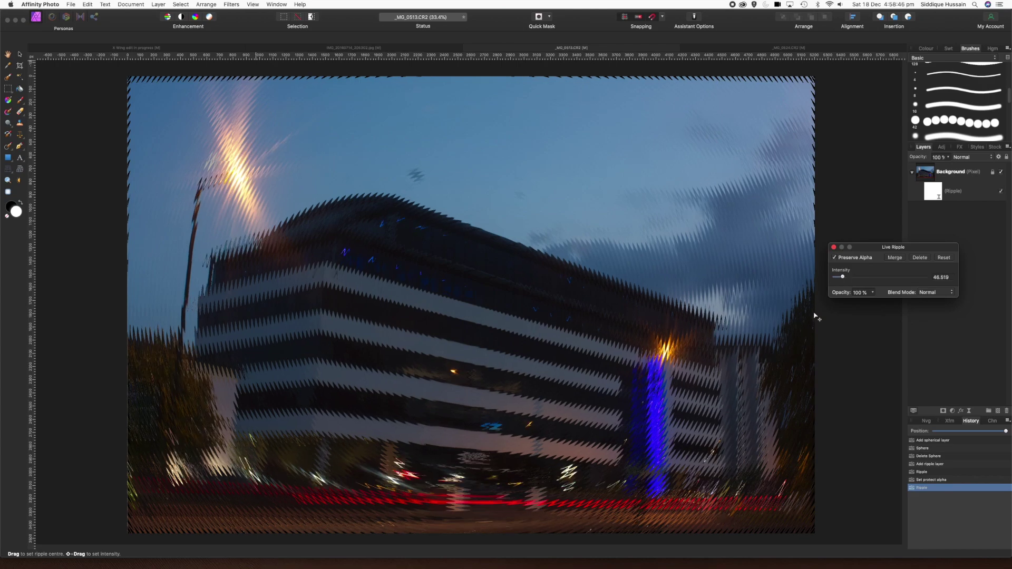
# Step: Centre the ripple on the street light by the blue tower and close the settings
pyautogui.click(667, 357)
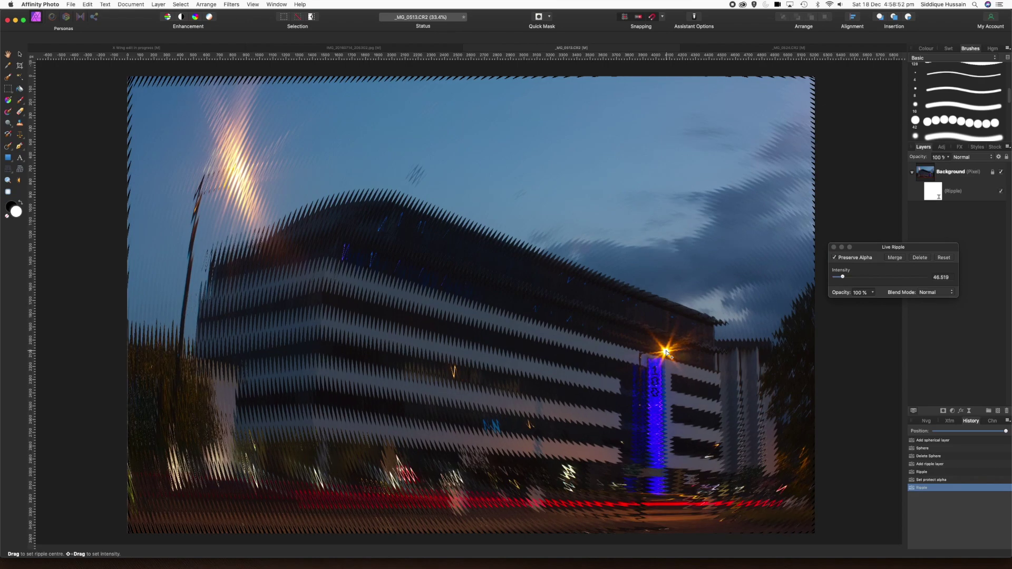
pyautogui.click(667, 353)
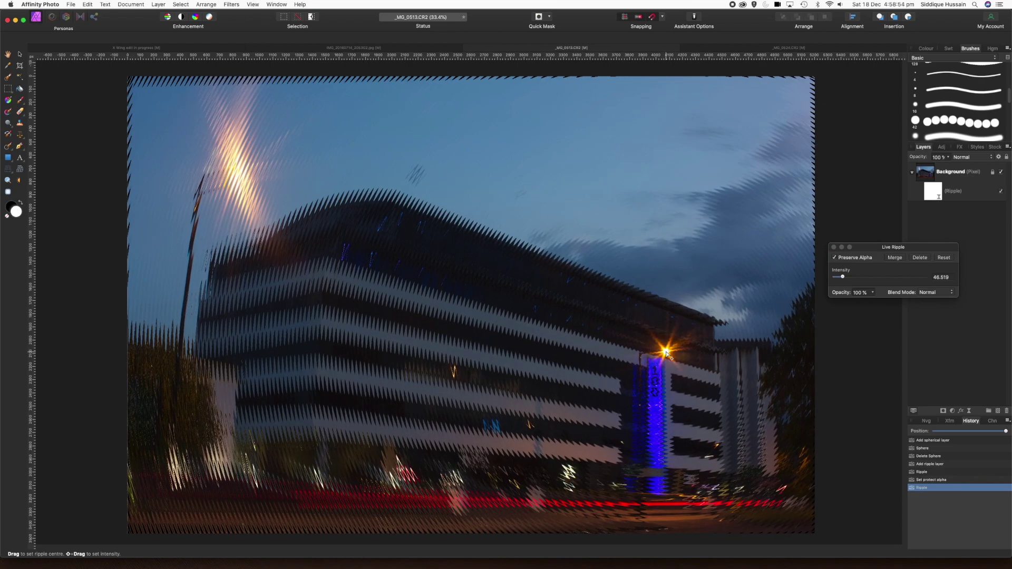
pyautogui.click(834, 248)
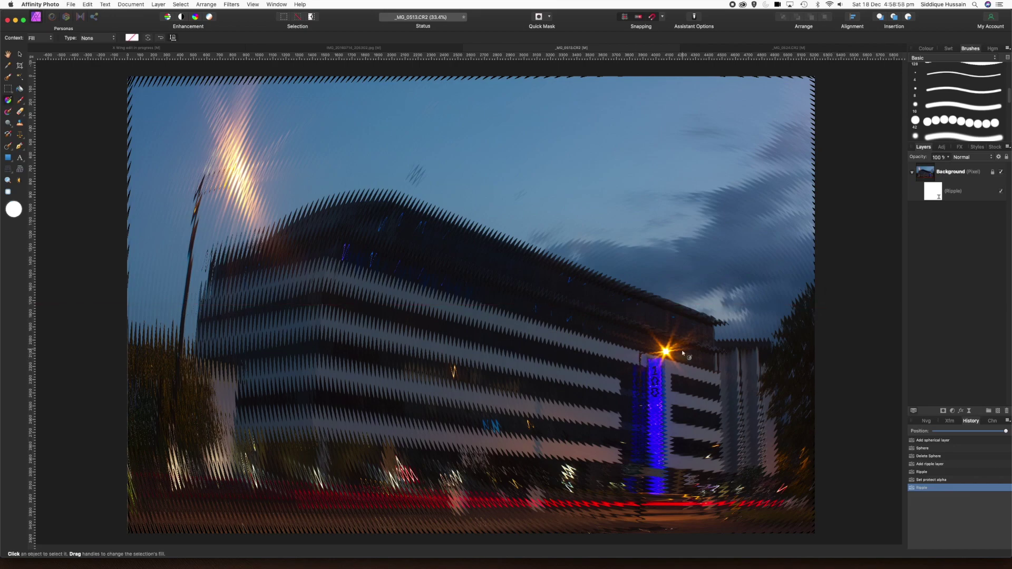
# Step: Zoom in on the rippled street light, zoom back out, and select the Ripple filter layer
pyautogui.scroll(5, 676, 354)
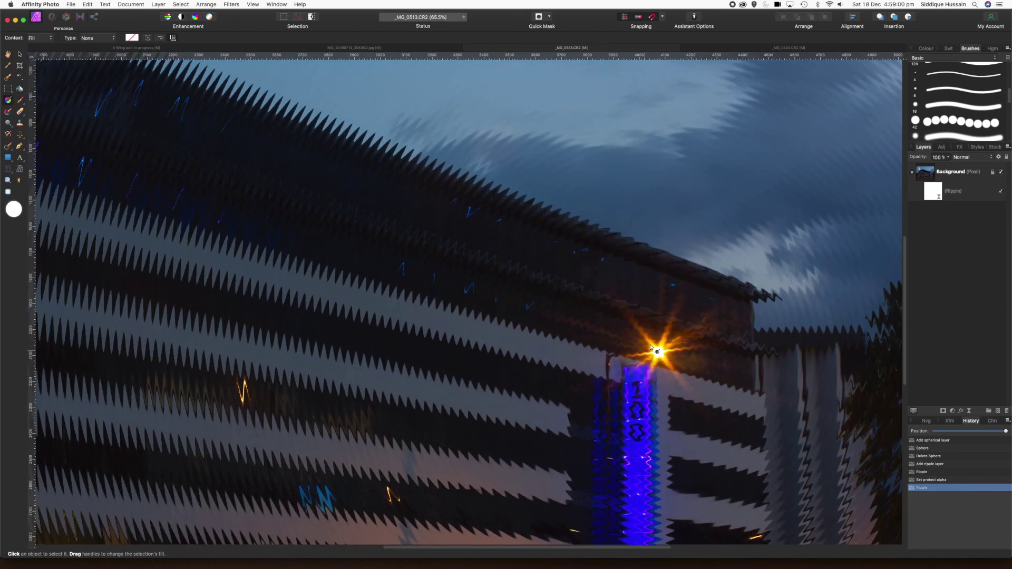
pyautogui.scroll(-3, 656, 351)
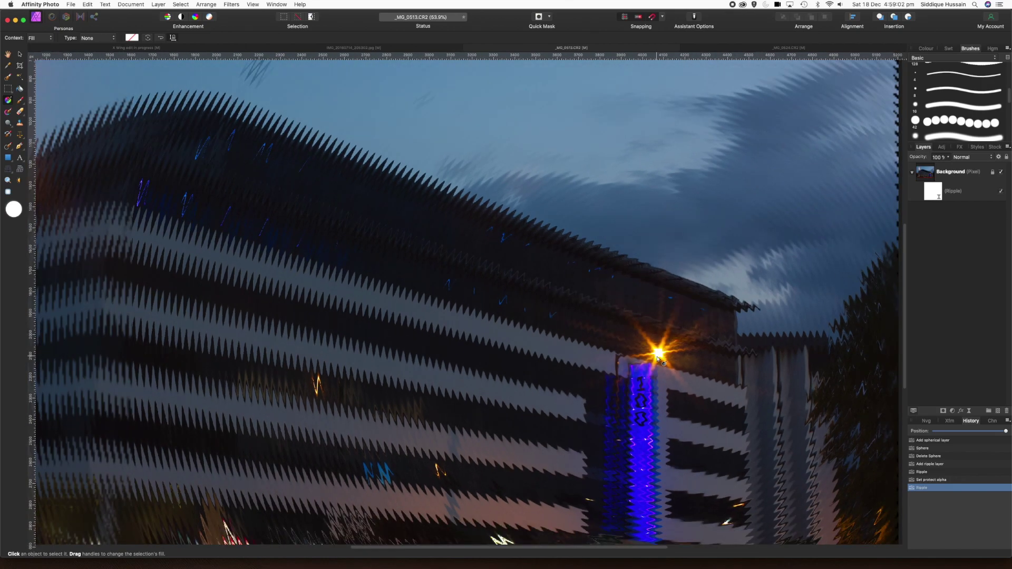
pyautogui.scroll(-2, 657, 360)
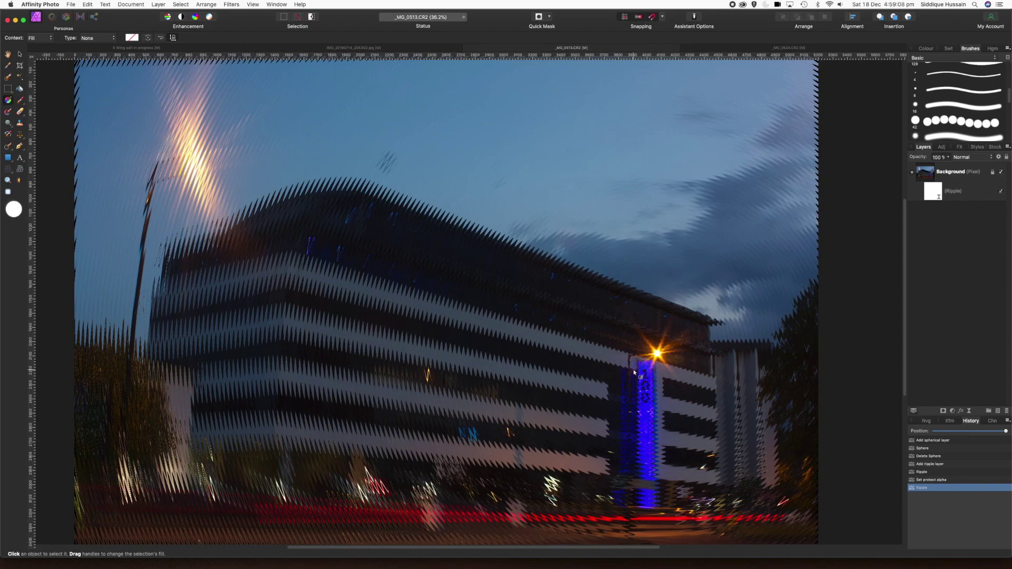
pyautogui.click(933, 194)
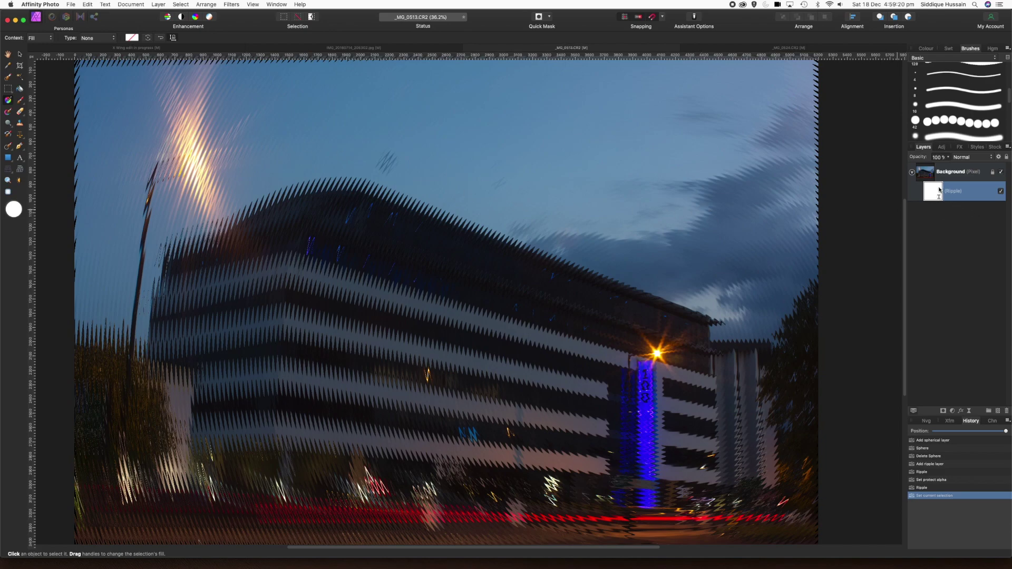
# Step: Draw a linear mask gradient from the street light to the upper left, reversed so the left side ripples
pyautogui.click(7, 101)
pyautogui.moveTo(657, 354); pyautogui.dragTo(258, 231)
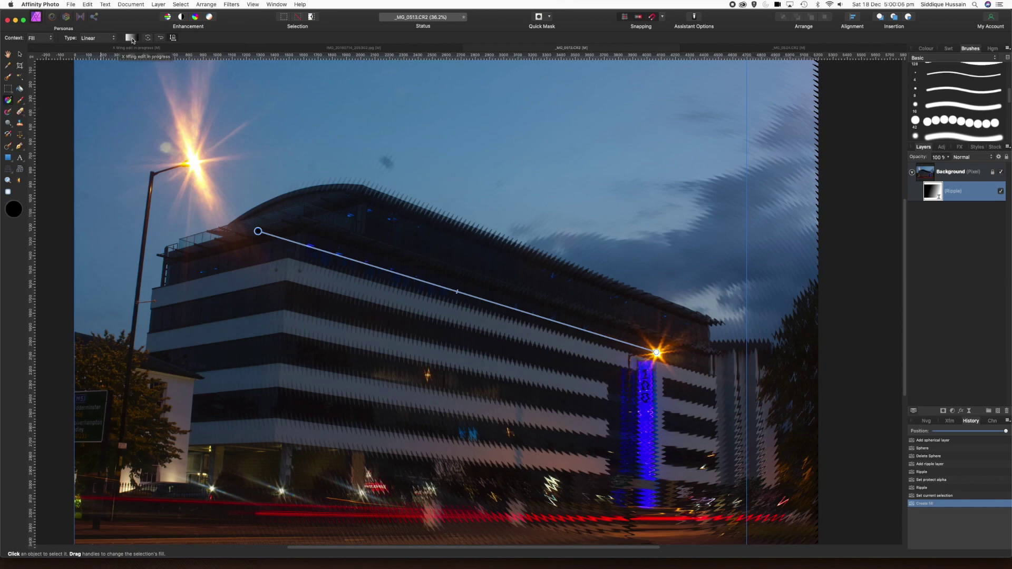
pyautogui.click(160, 39)
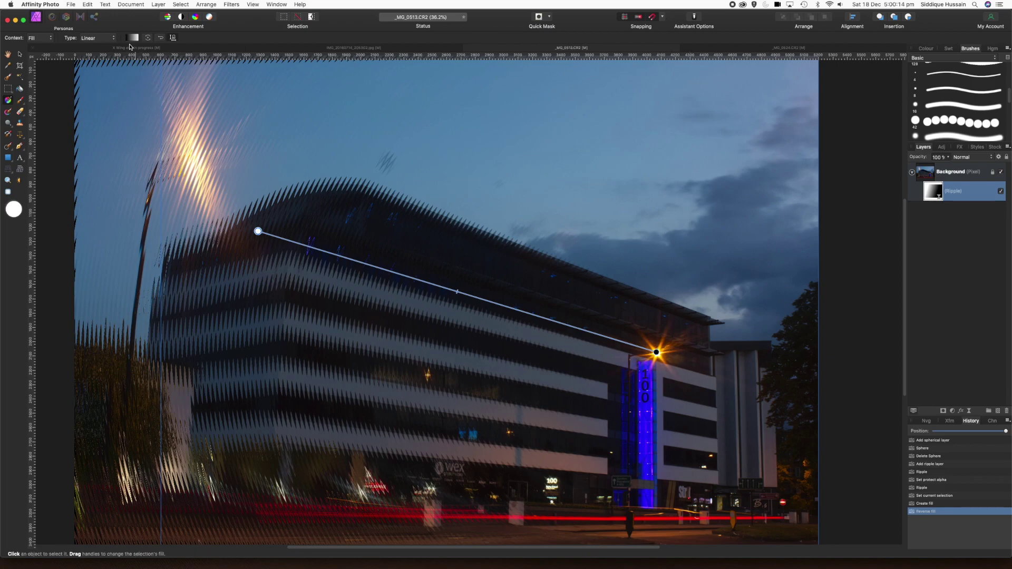
pyautogui.click(160, 39)
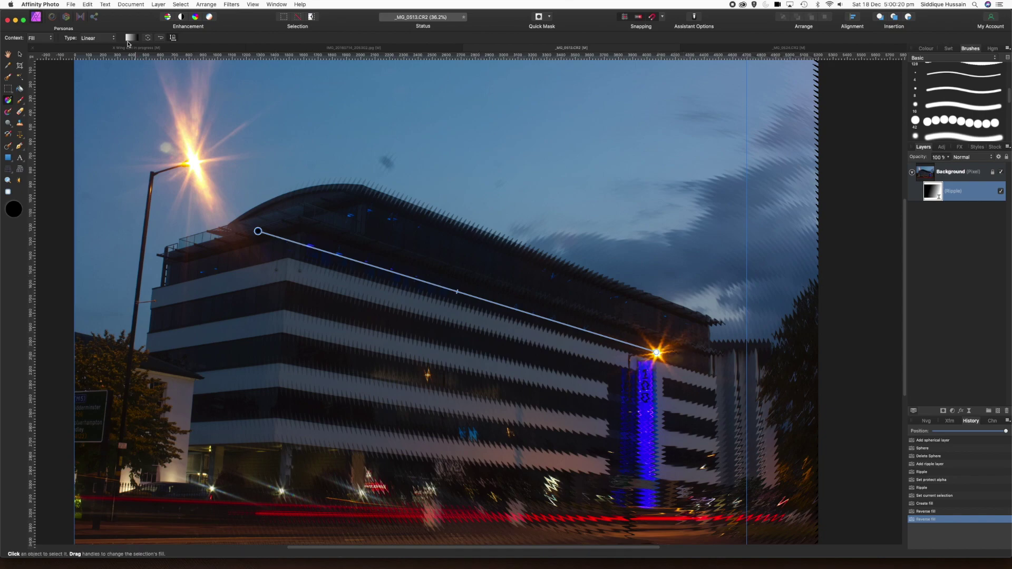
pyautogui.click(161, 38)
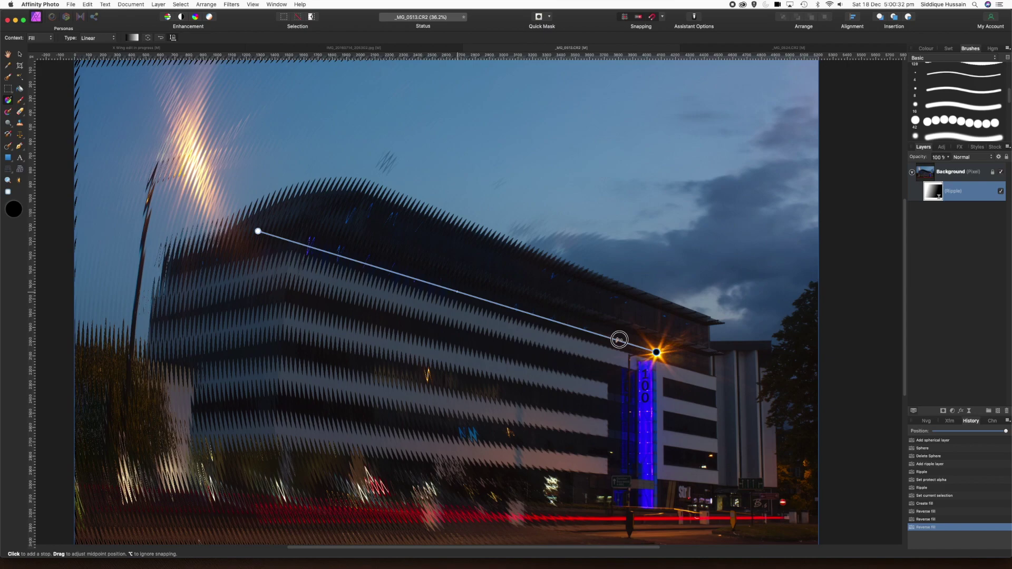
# Step: Move the Ripple mask gradient's end point onto the orange street light
pyautogui.click(631, 344)
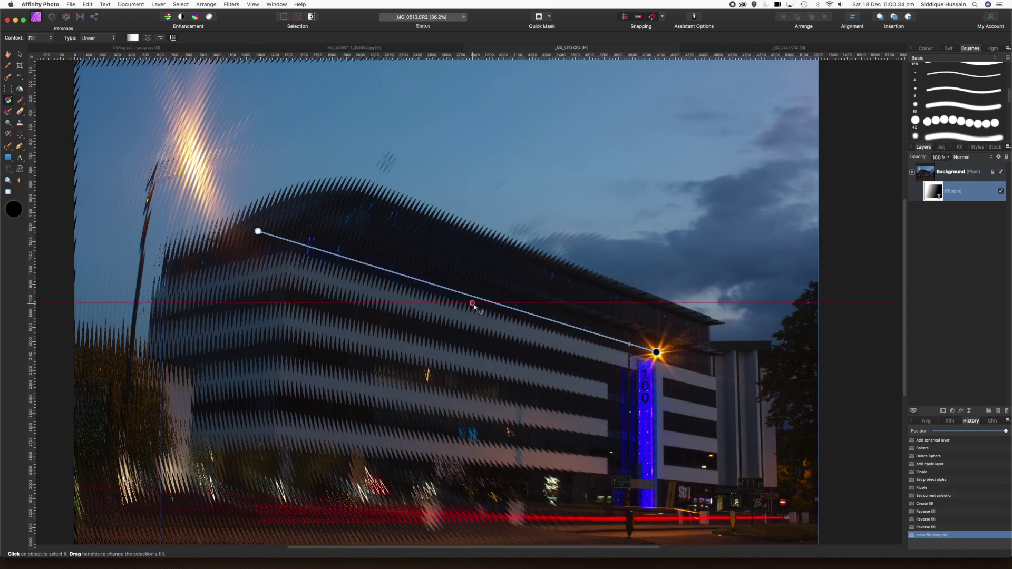
pyautogui.scroll(3, 669, 359)
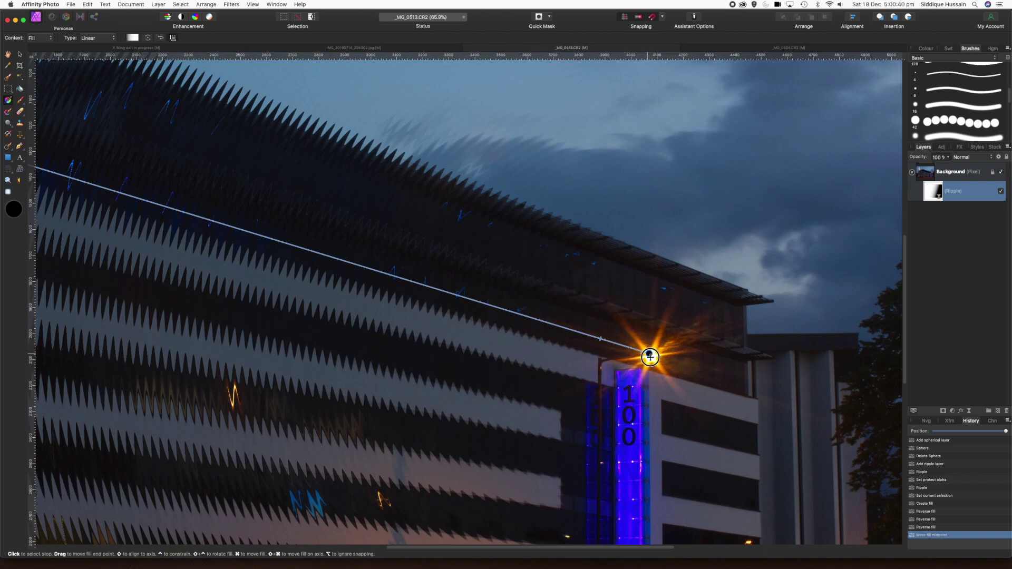
pyautogui.moveTo(649, 356); pyautogui.dragTo(654, 358)
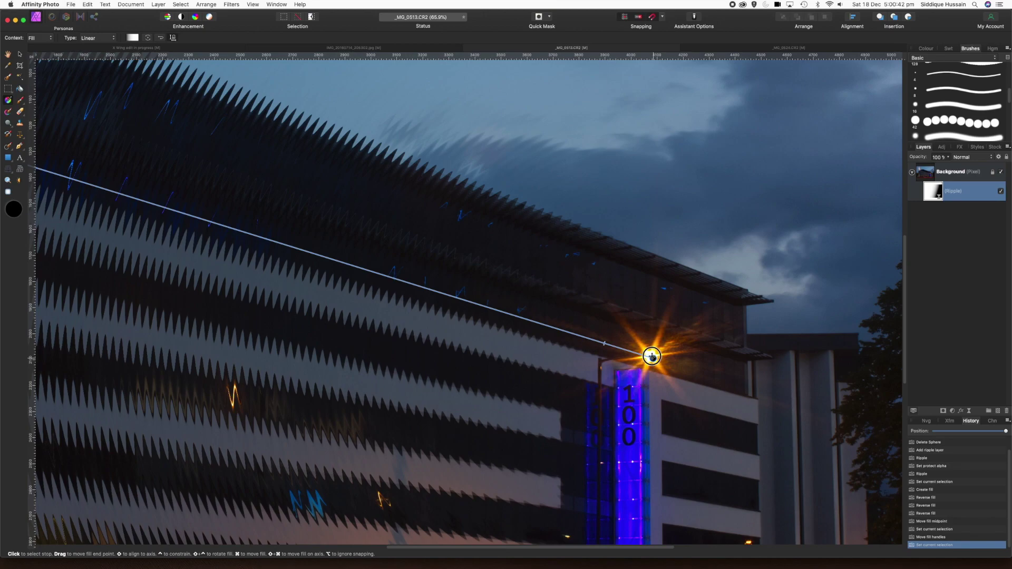
pyautogui.moveTo(653, 358); pyautogui.dragTo(650, 355)
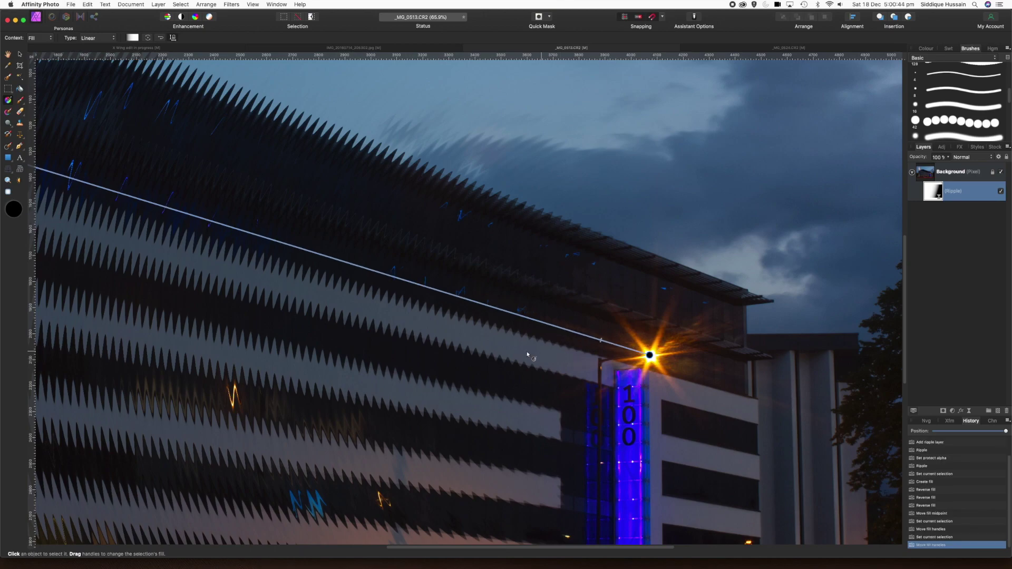
pyautogui.scroll(-5, 523, 359)
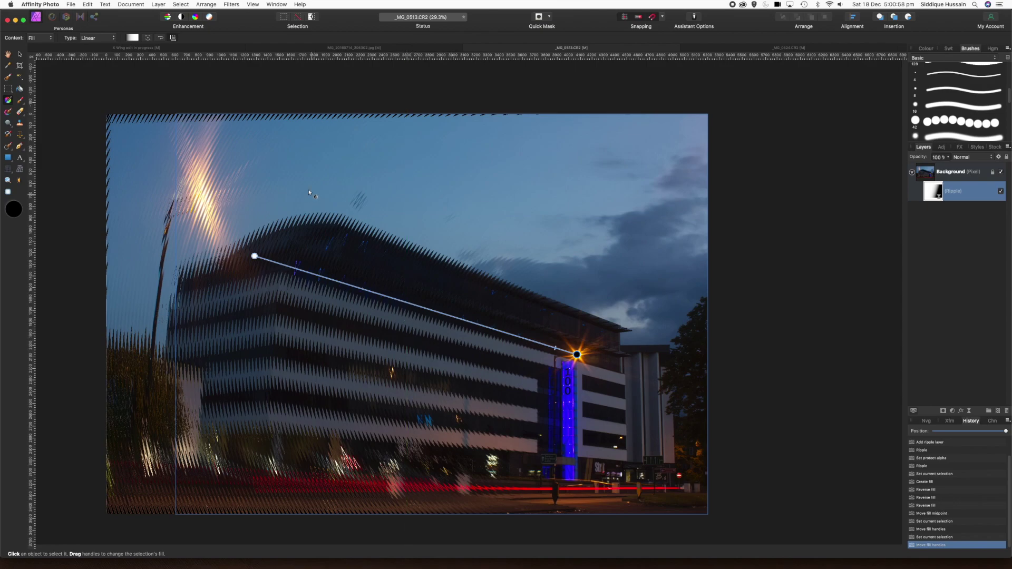
# Step: Make the Ripple mask gradient Radial and shift its midpoint slightly away from the light
pyautogui.click(112, 38)
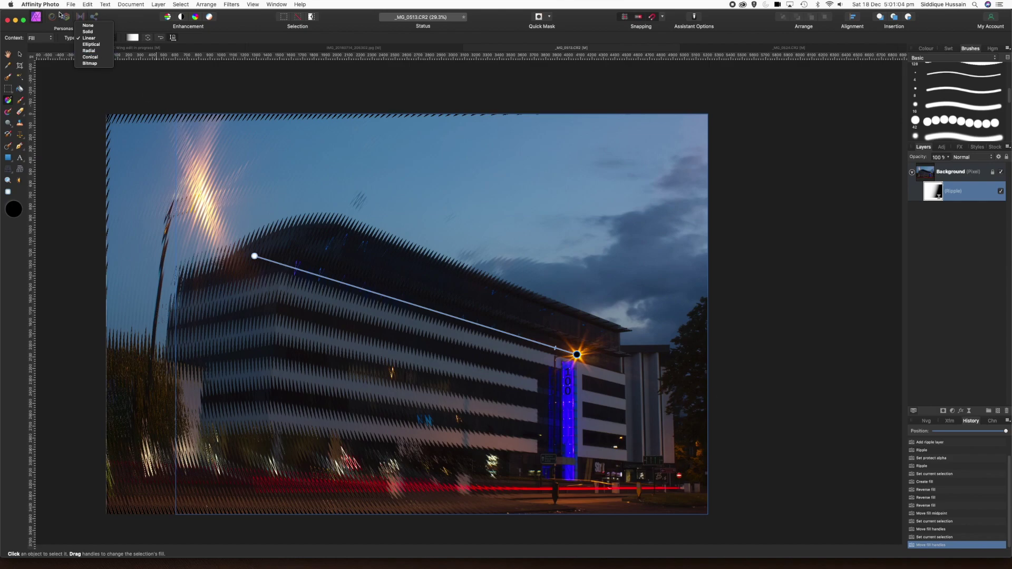
pyautogui.click(89, 51)
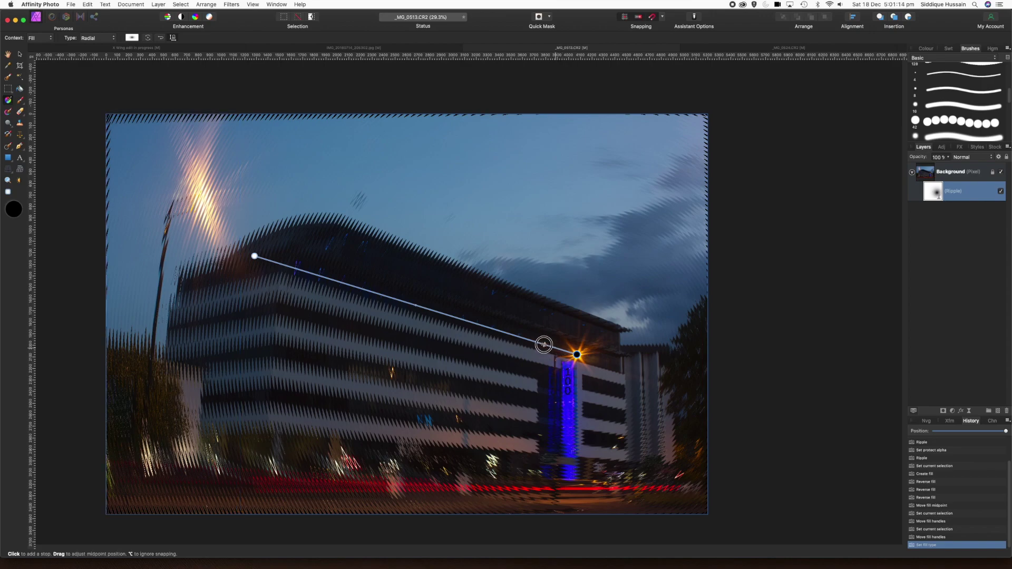
pyautogui.moveTo(541, 344); pyautogui.dragTo(538, 343)
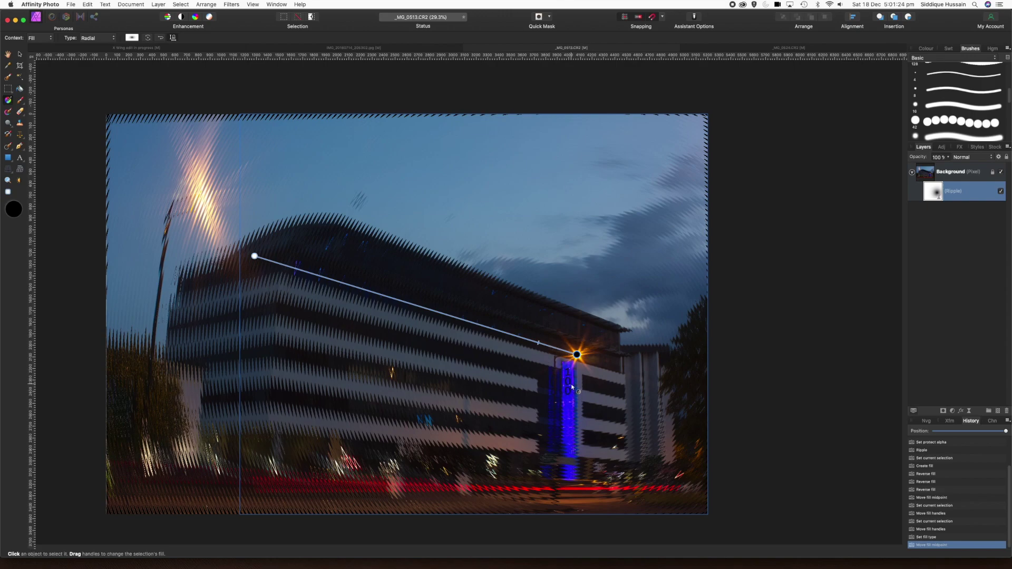
# Step: Fine-tune the radial gradient's midpoint falloff and switch back to the Move tool
pyautogui.scroll(5, 572, 388)
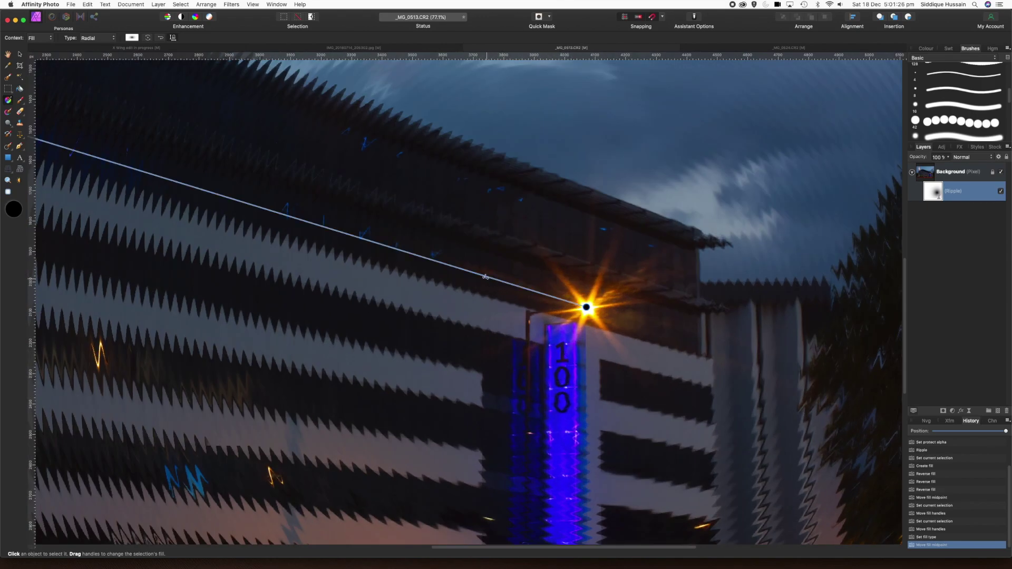
pyautogui.moveTo(485, 277); pyautogui.dragTo(446, 265)
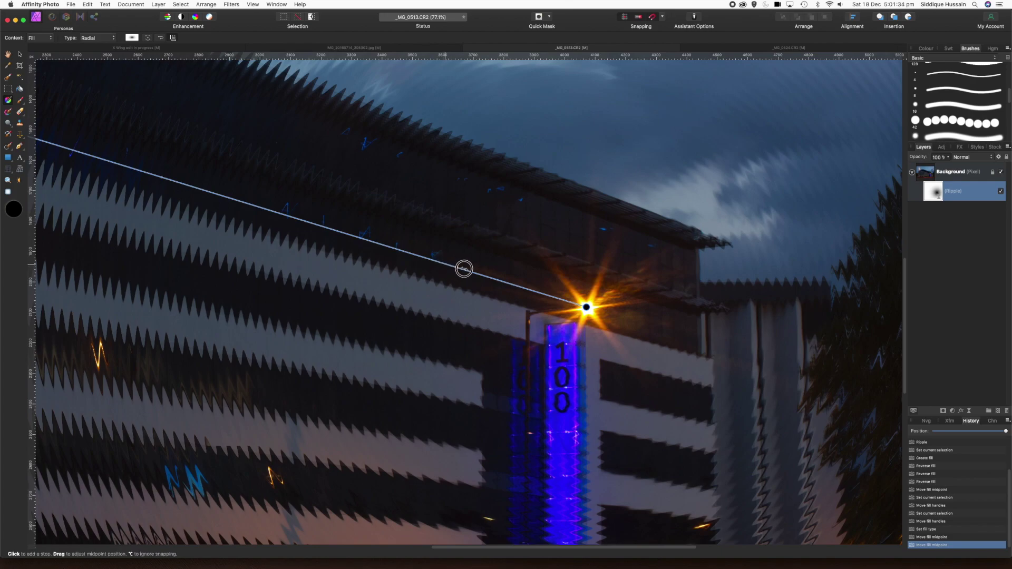
pyautogui.moveTo(464, 269)
pyautogui.mouseDown()
pyautogui.moveTo(454, 269)
pyautogui.moveTo(463, 270)
pyautogui.mouseUp()
pyautogui.press('v')
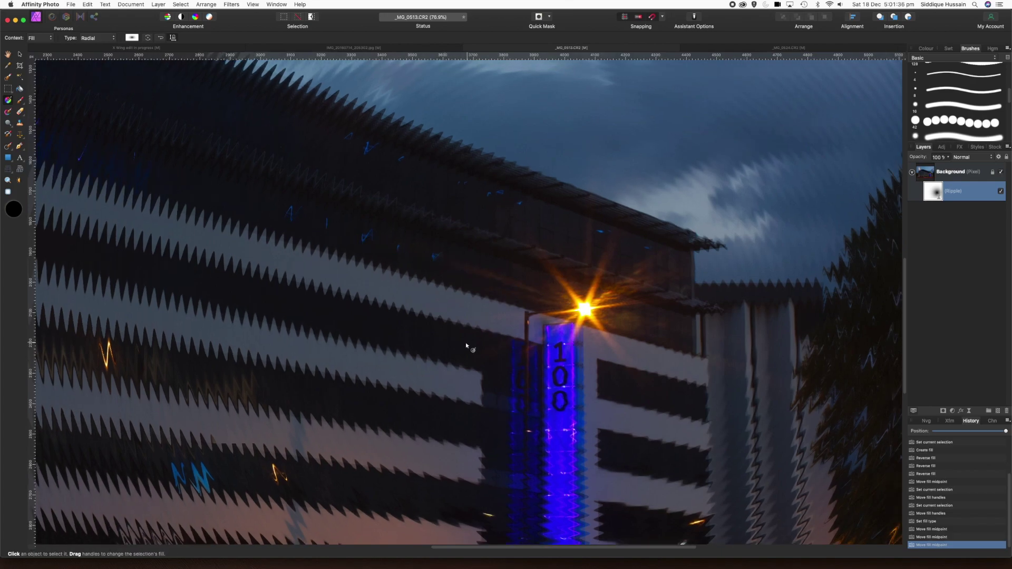
pyautogui.scroll(-5, 466, 345)
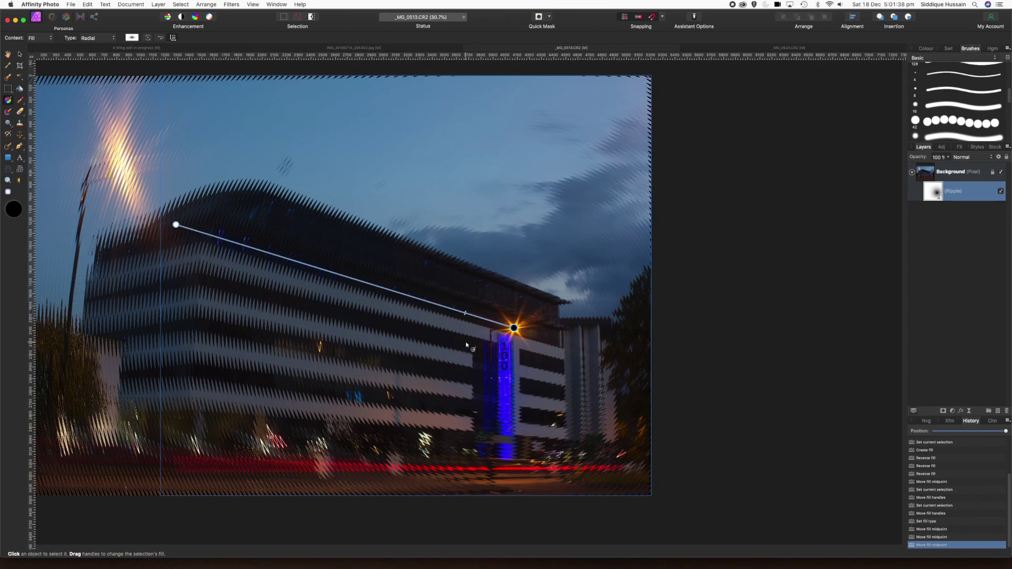
pyautogui.scroll(1, 466, 346)
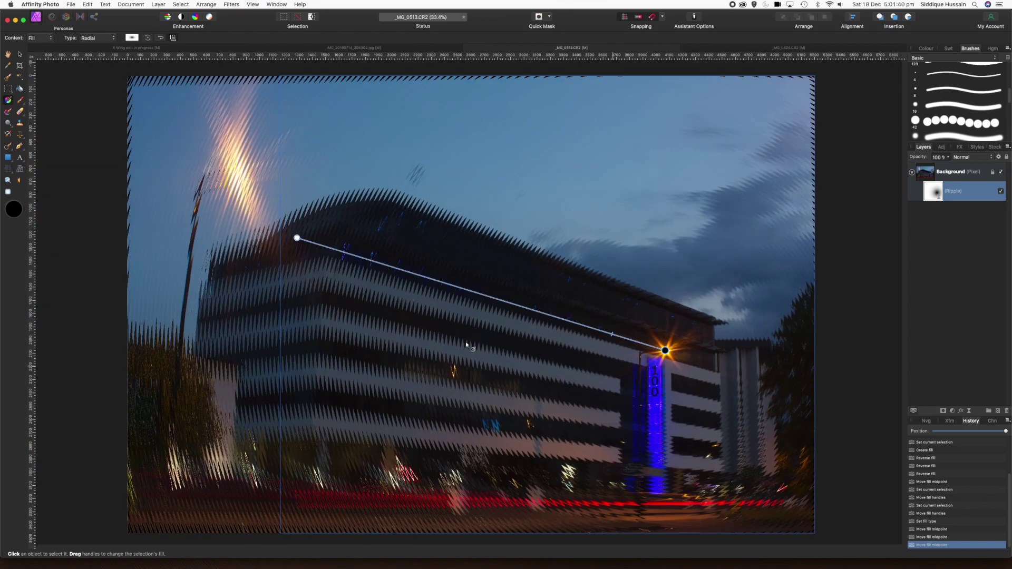
pyautogui.click(7, 54)
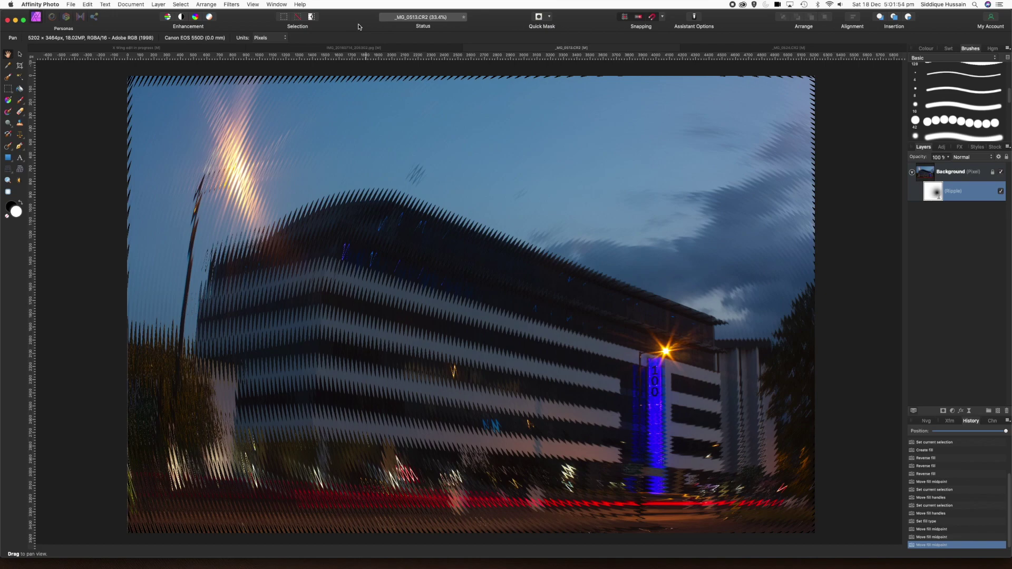
pyautogui.click(159, 5)
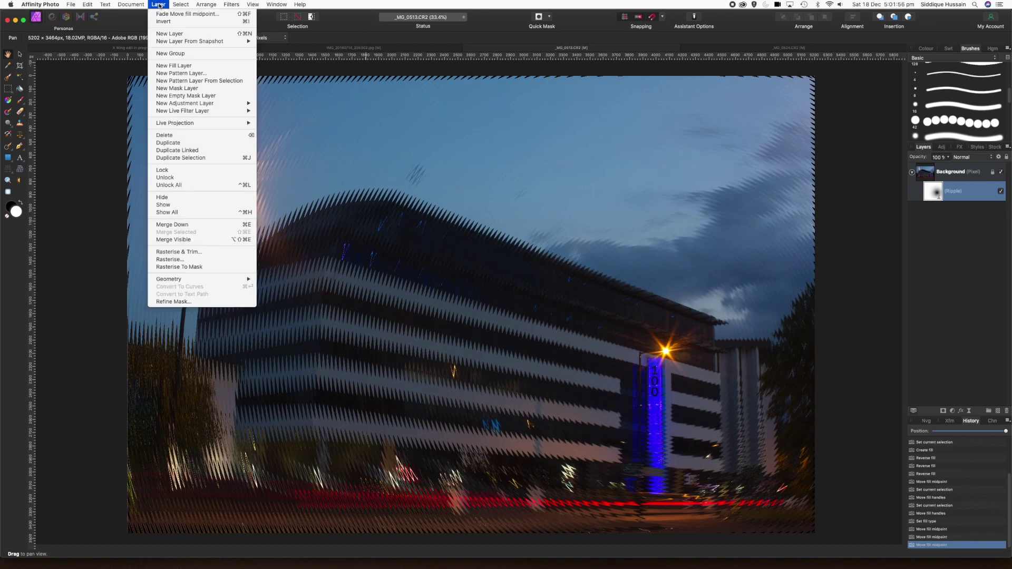
pyautogui.moveTo(205, 113)
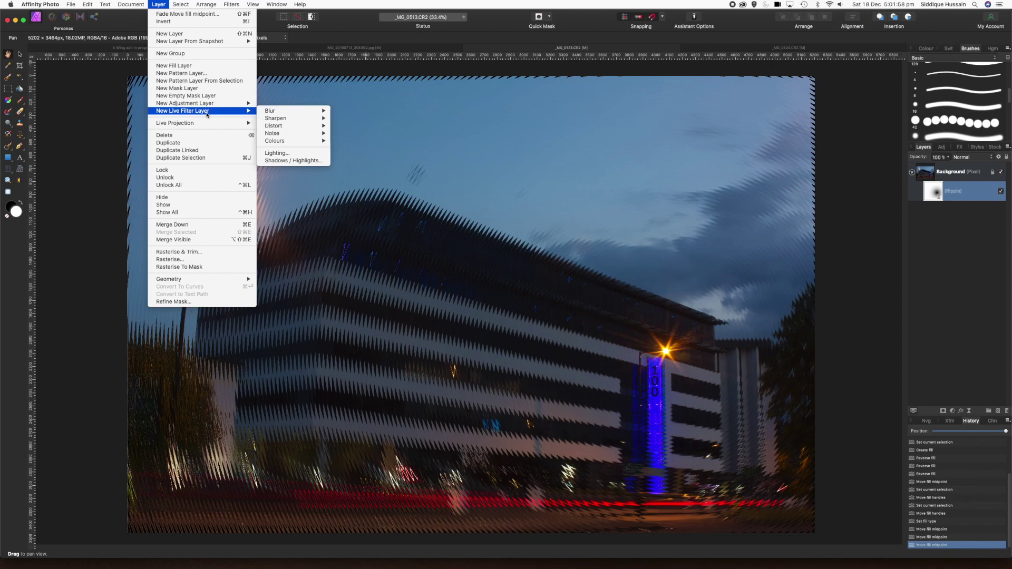
pyautogui.moveTo(282, 145)
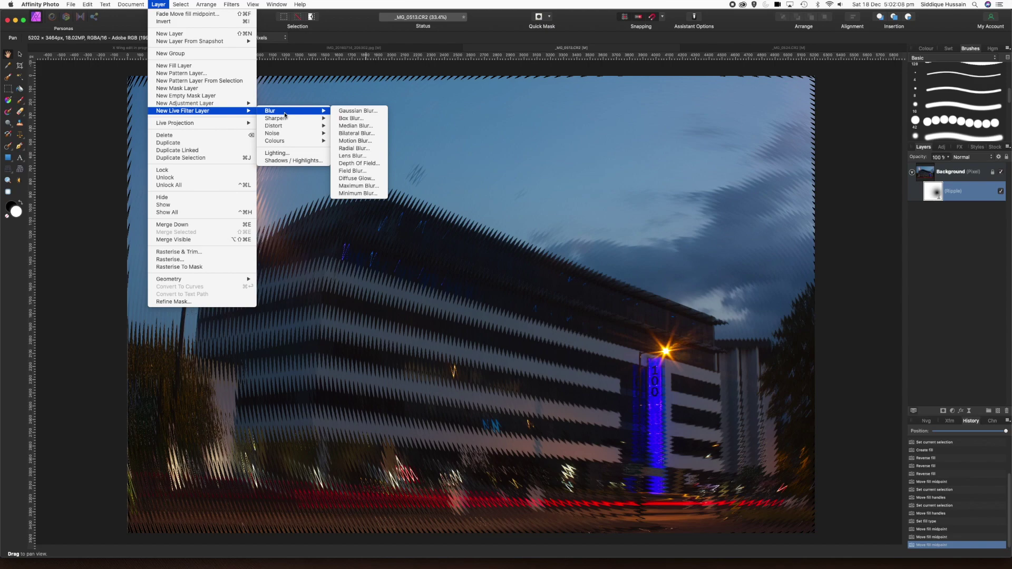
pyautogui.click(343, 32)
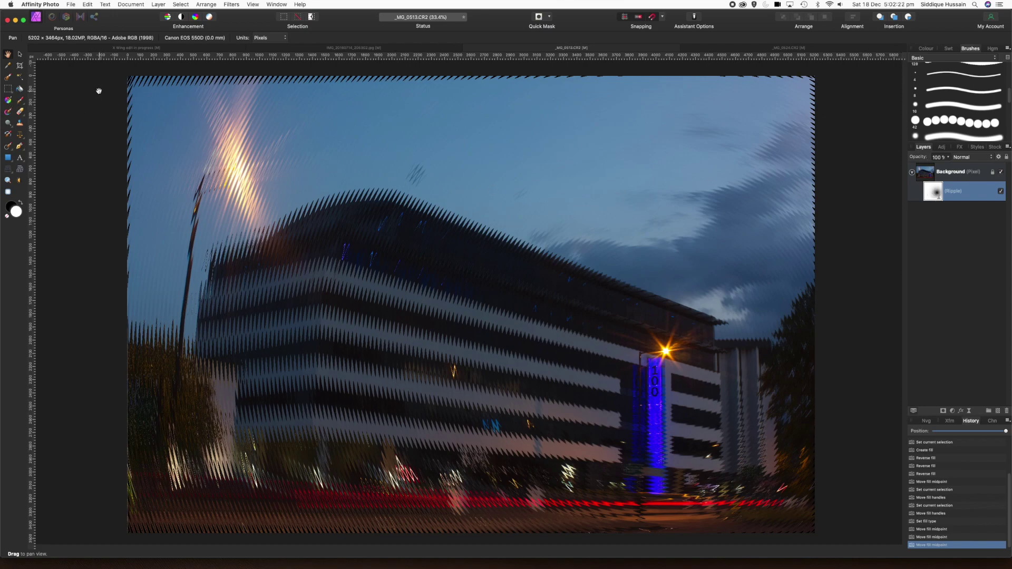
pyautogui.click(932, 196)
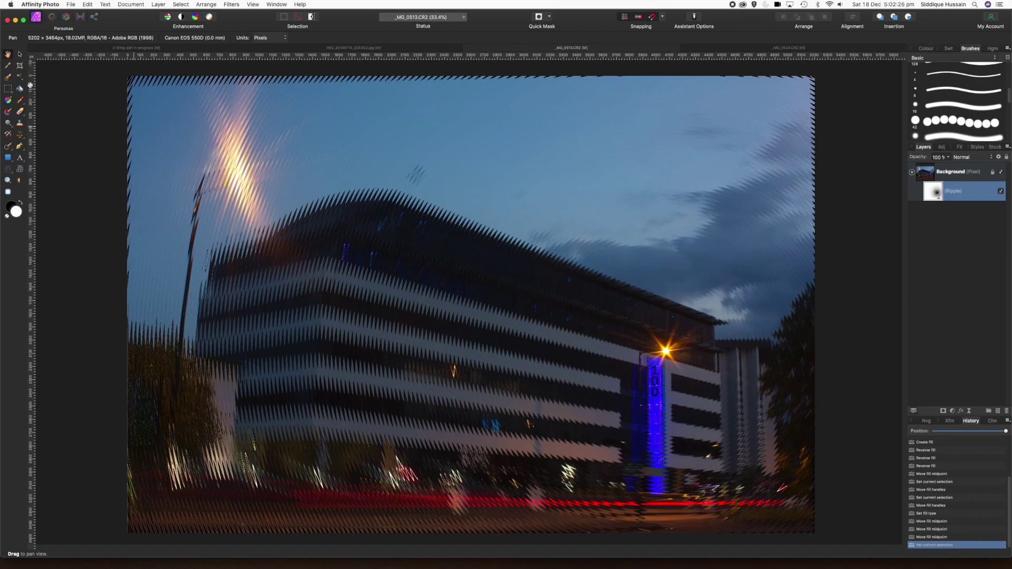
pyautogui.click(8, 102)
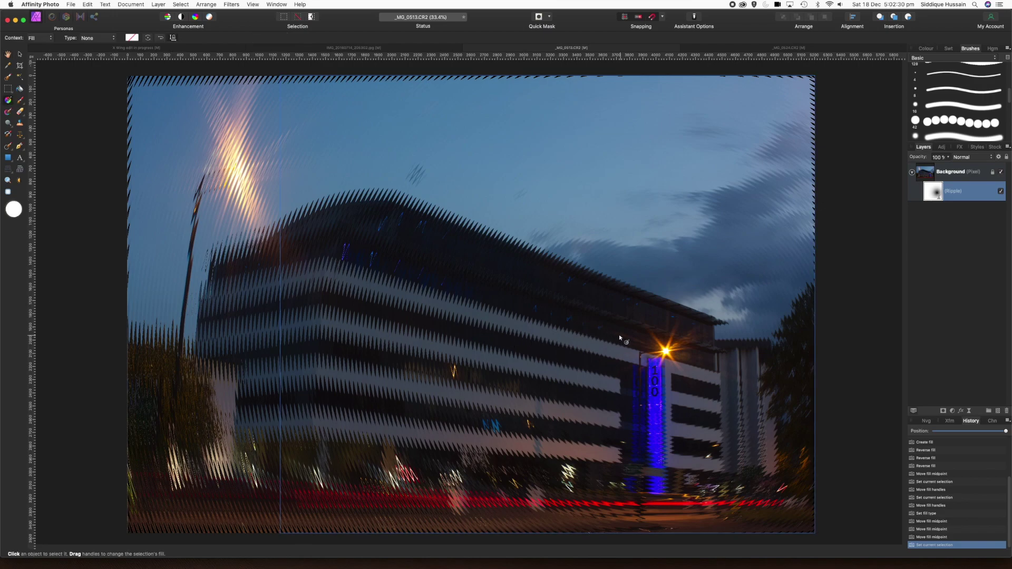